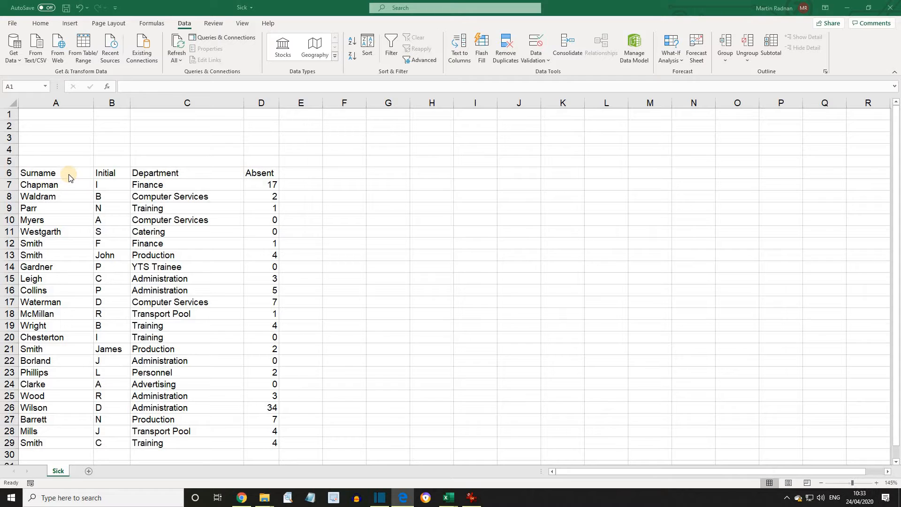
- Copy the Surname, Initial, Department and Absent headings from A6:D6 into cells A1:D1
drag(69, 177, 263, 173)
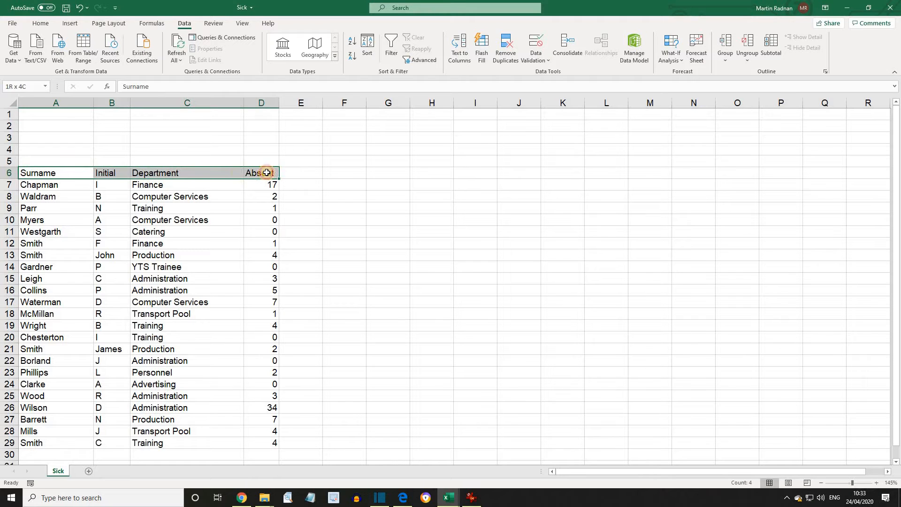
right_click(205, 173)
click(230, 194)
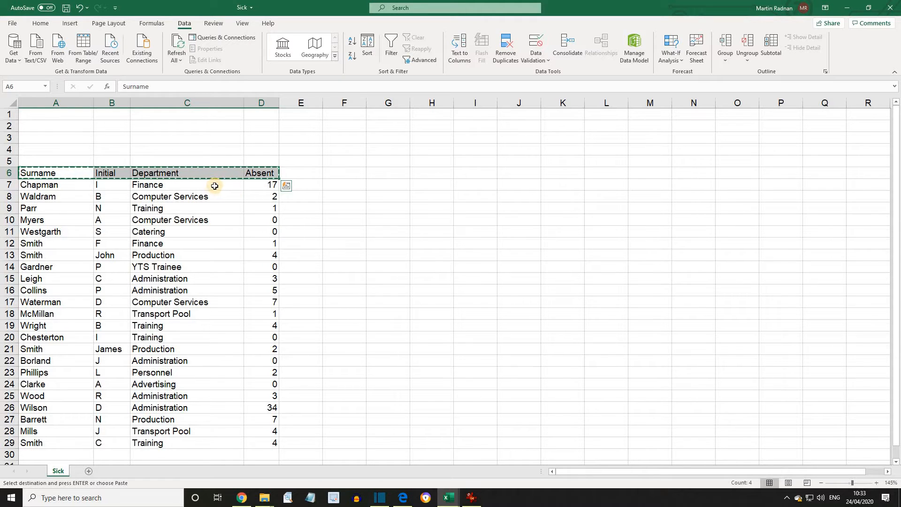
click(50, 116)
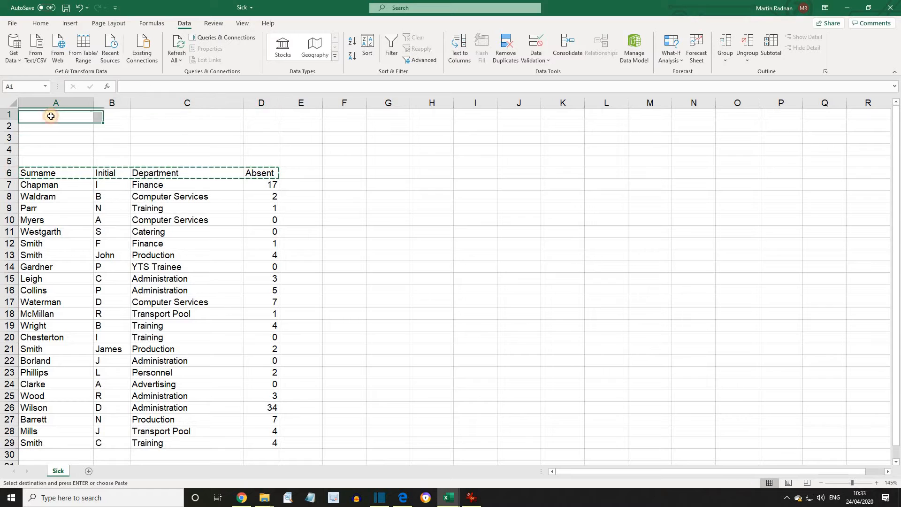
right_click(52, 115)
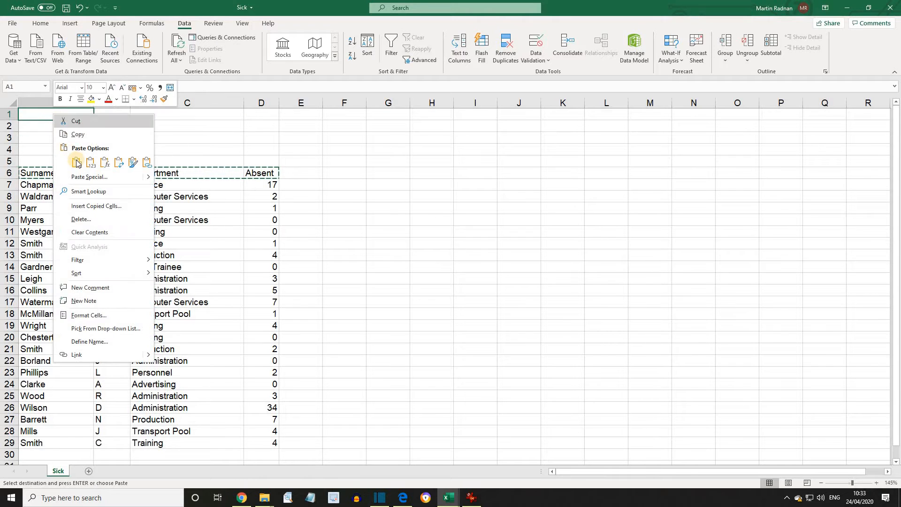
click(77, 162)
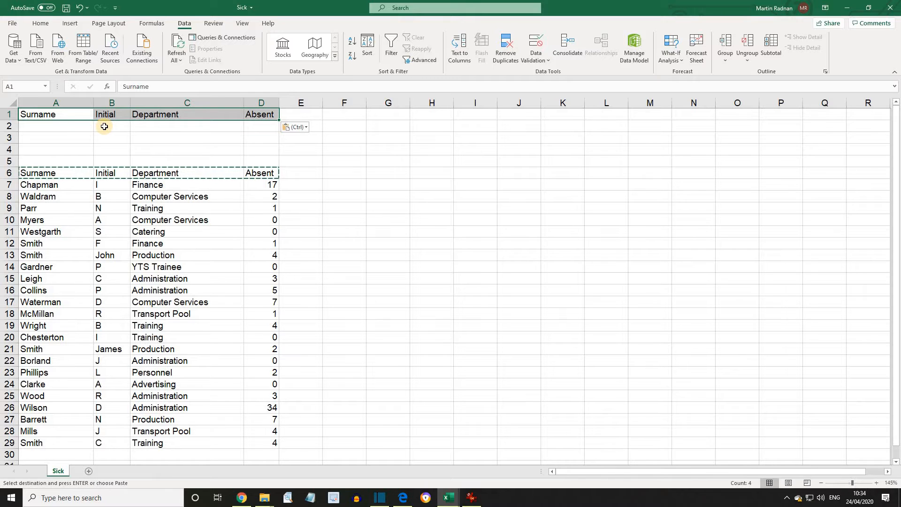
- Copy Administration from C15 into C2 as the Department criterion
click(152, 126)
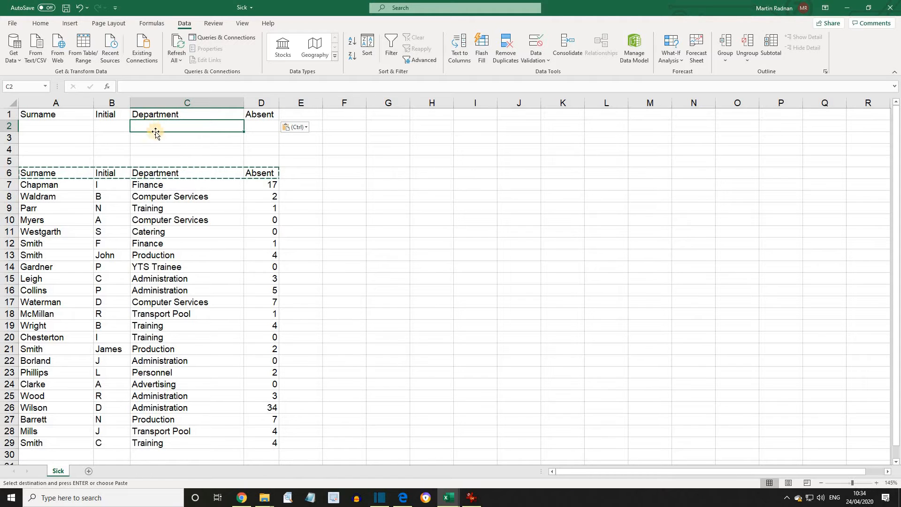
click(165, 280)
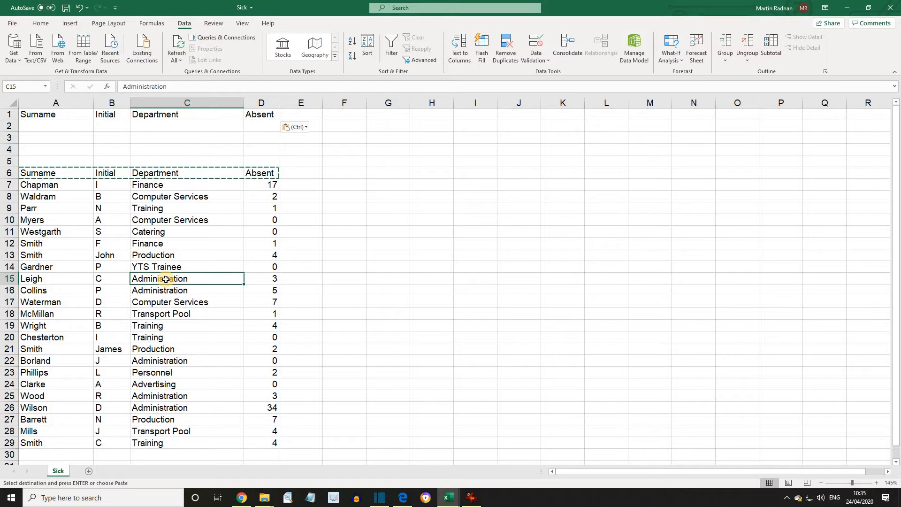
right_click(166, 279)
key(Escape)
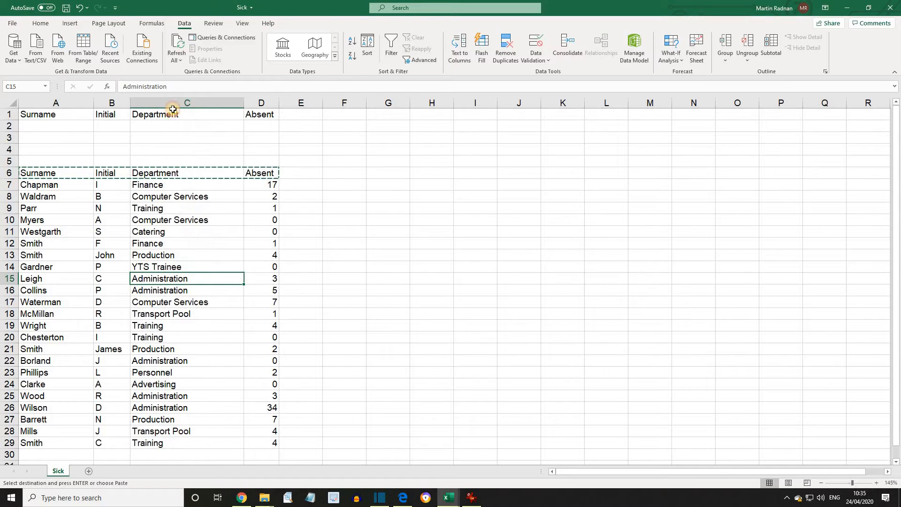
key(ctrl+c)
click(159, 126)
right_click(164, 129)
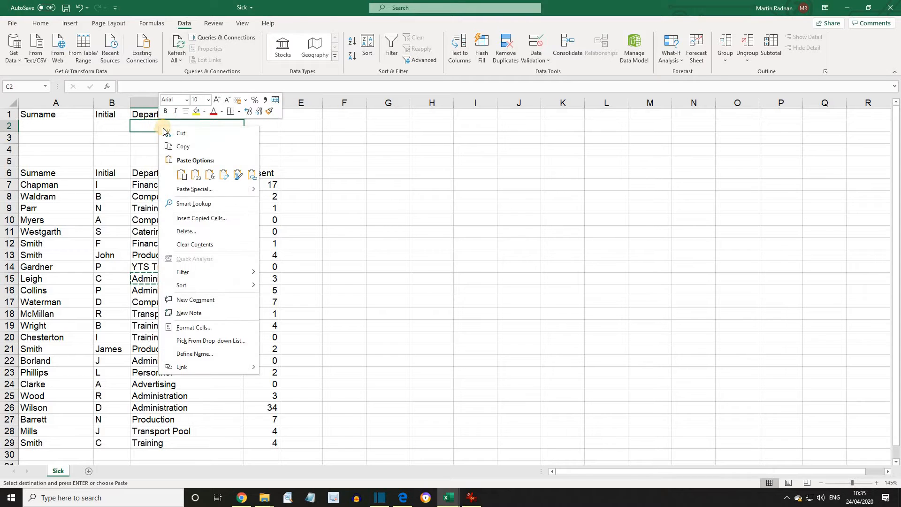
click(182, 175)
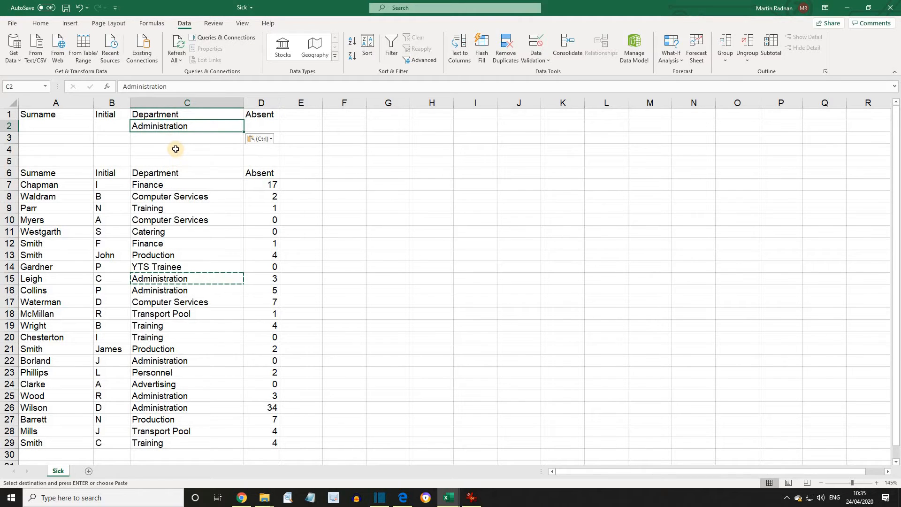
- Enter <5 as the Absent criterion in D2 and select the A1:D2 criteria block
click(261, 129)
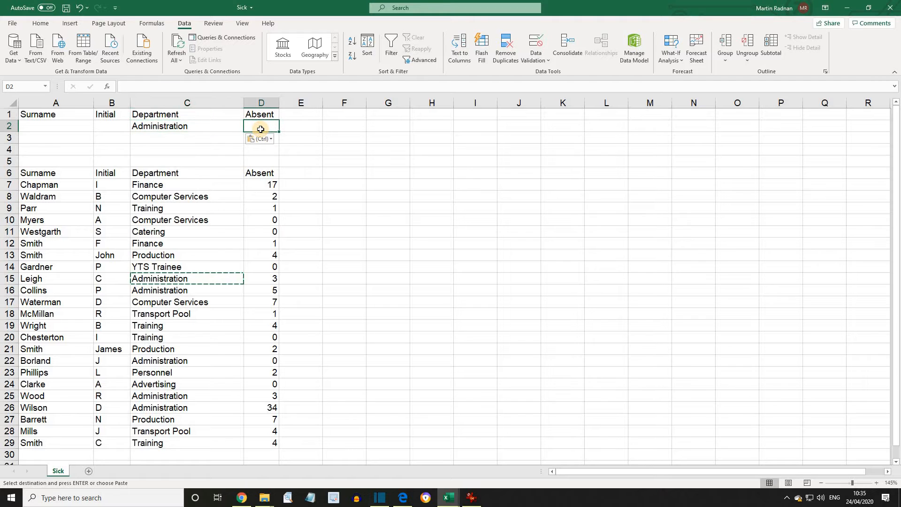
text(<)
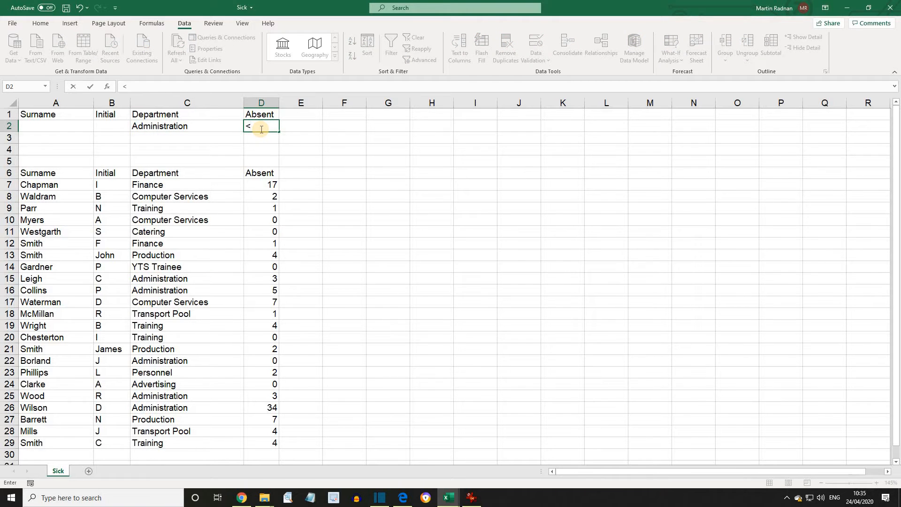
text(5)
drag(55, 115, 260, 127)
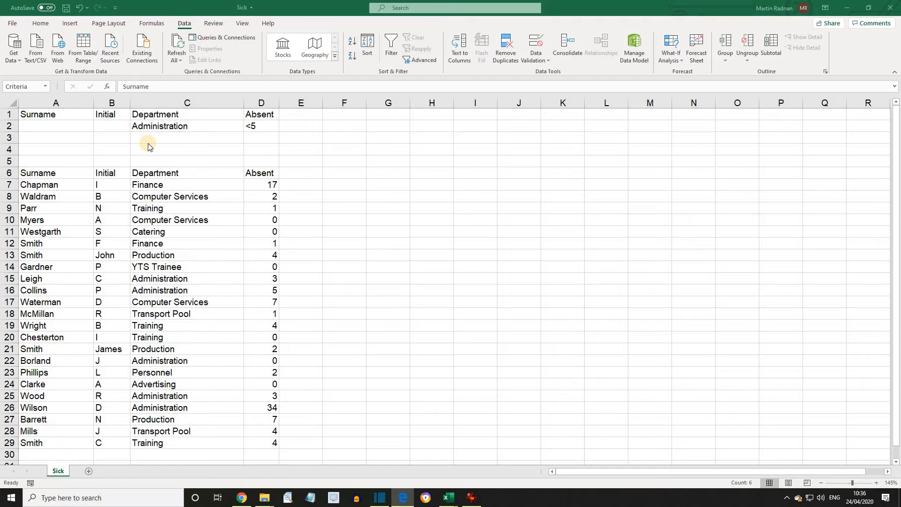
- Run an in-place Advanced Filter on list $A$6:$D$29 with criteria range A1:D2
click(146, 258)
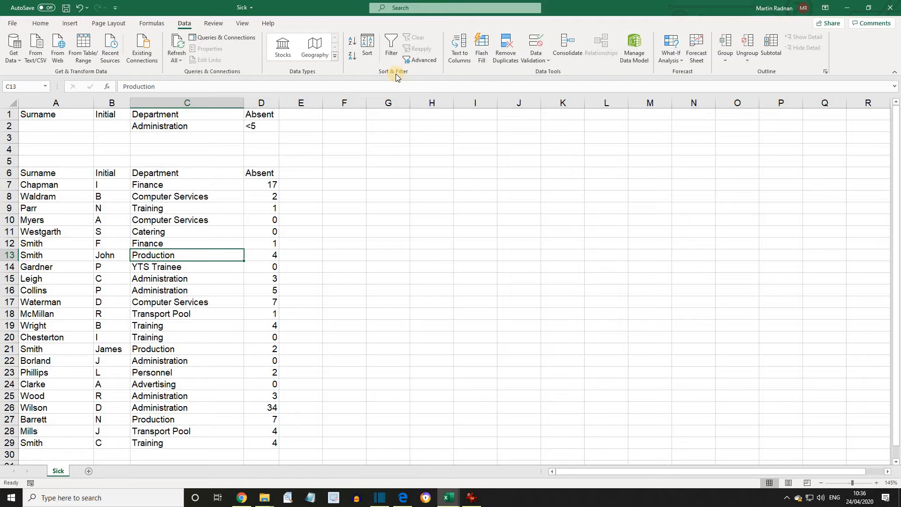
click(418, 61)
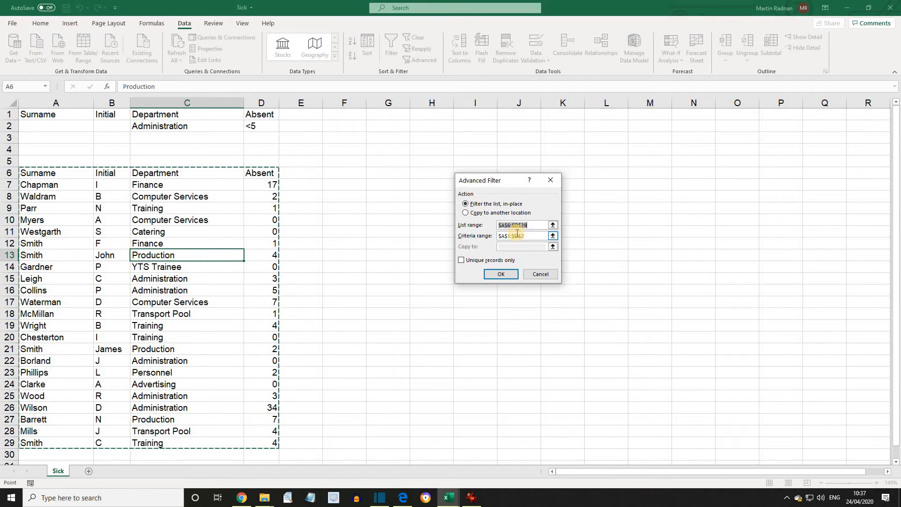
click(516, 235)
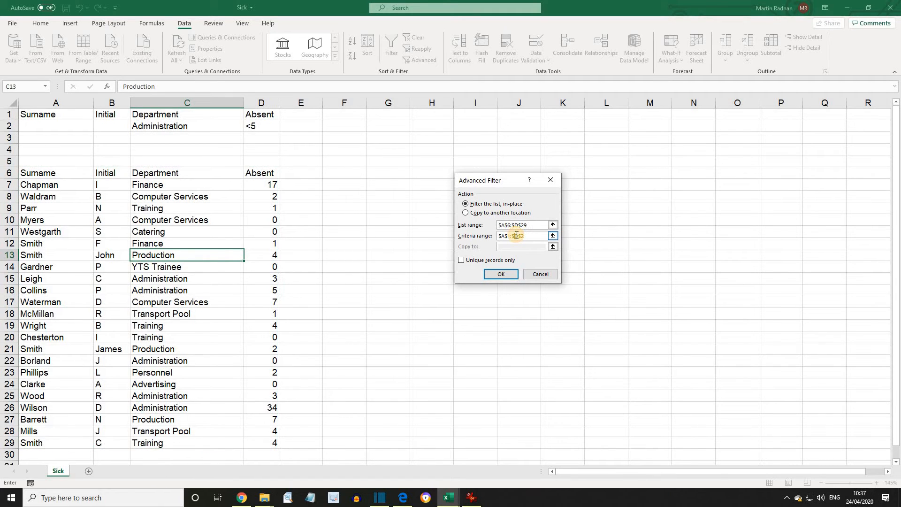
drag(529, 236, 497, 237)
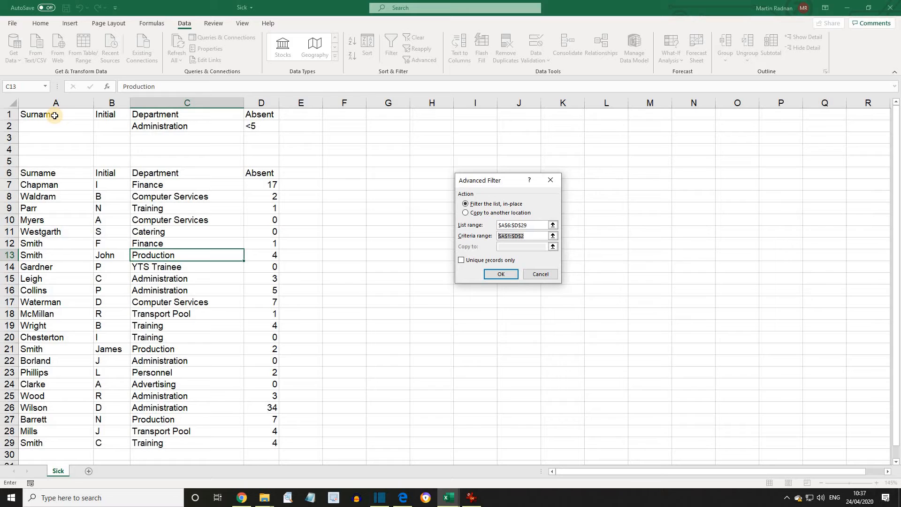
drag(55, 115, 270, 127)
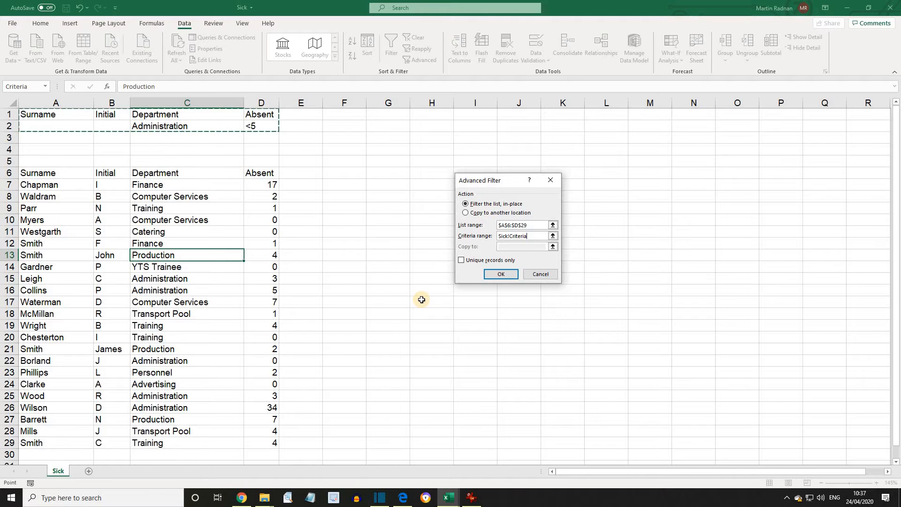
click(500, 277)
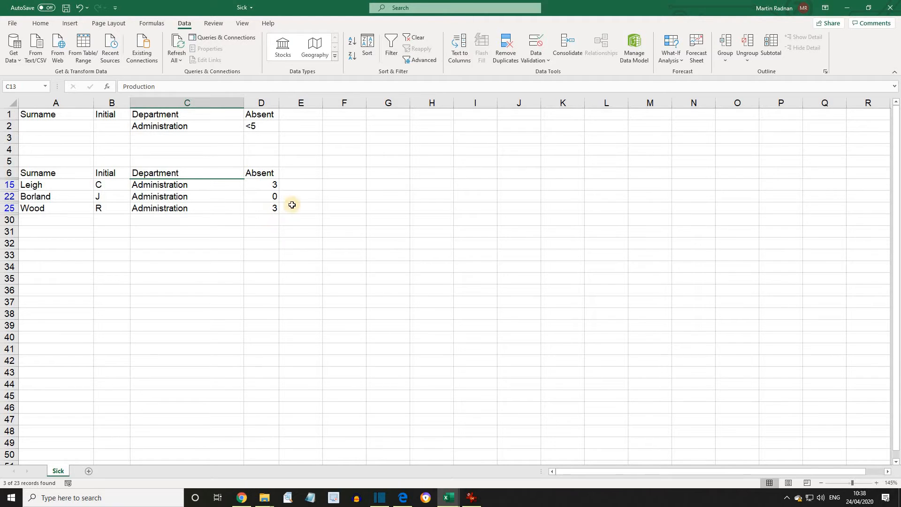
- Clear the filter and delete the old criteria from C2:D2
click(422, 38)
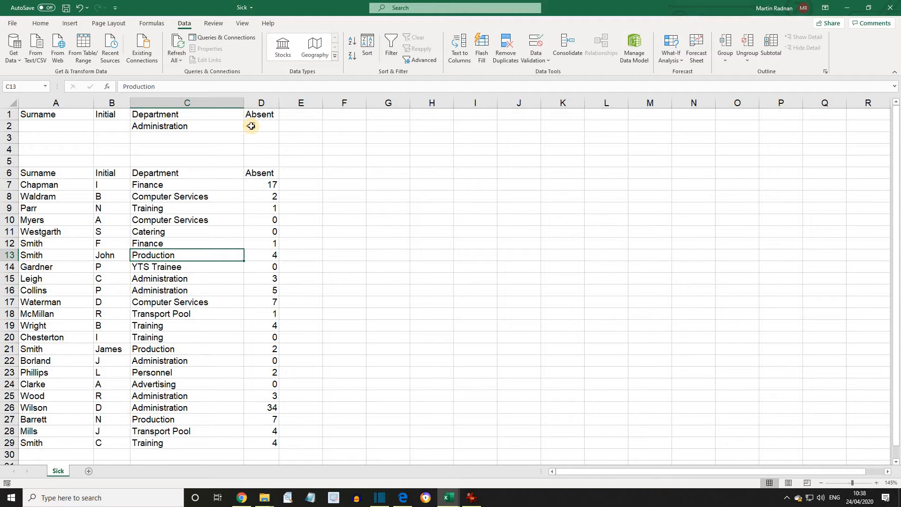
drag(251, 126, 188, 124)
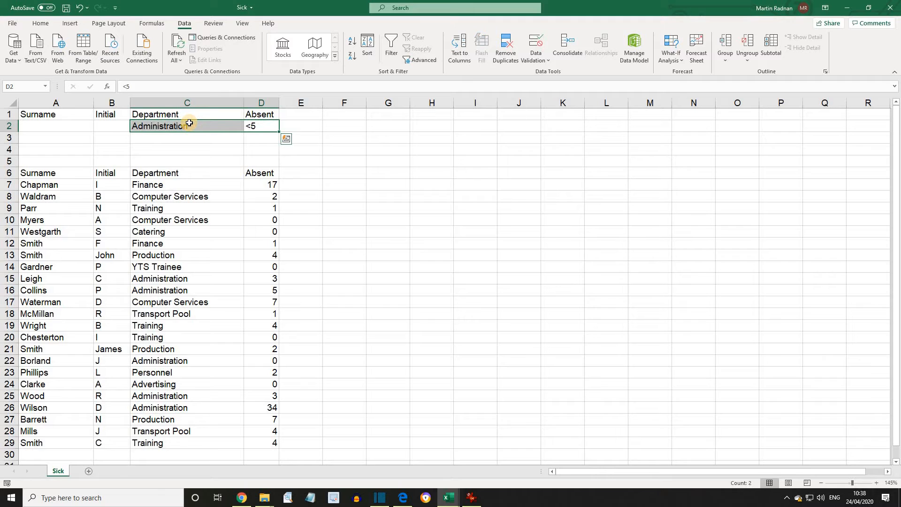
key(Delete)
click(179, 127)
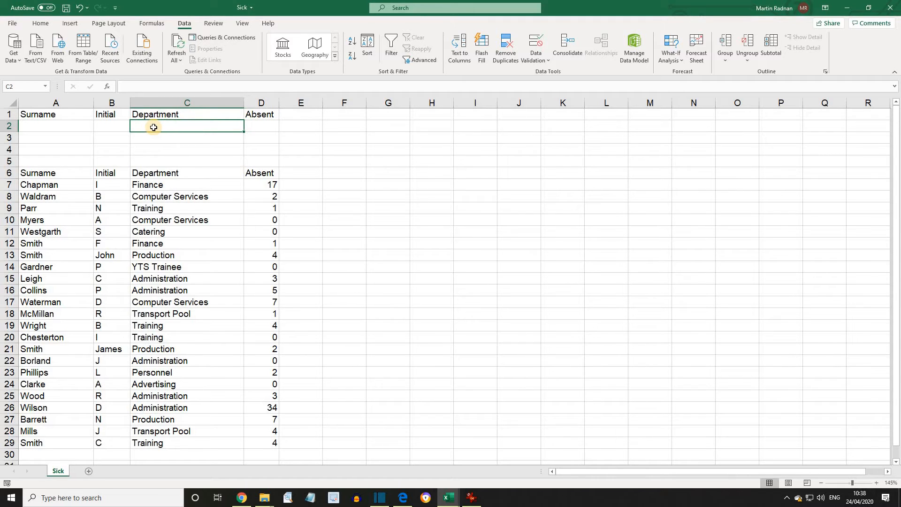
- Enter B* as the Surname criterion in A2 and >0 as the Absent criterion in D2
click(58, 127)
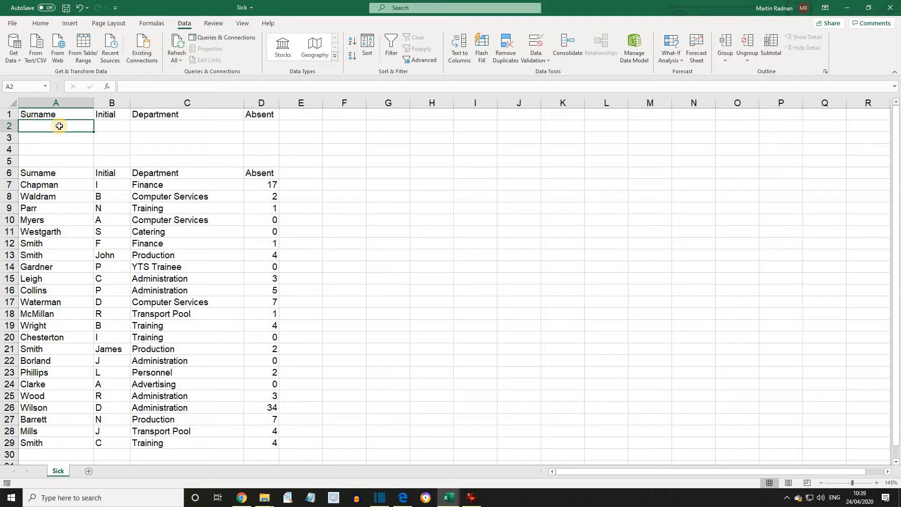
text(B*)
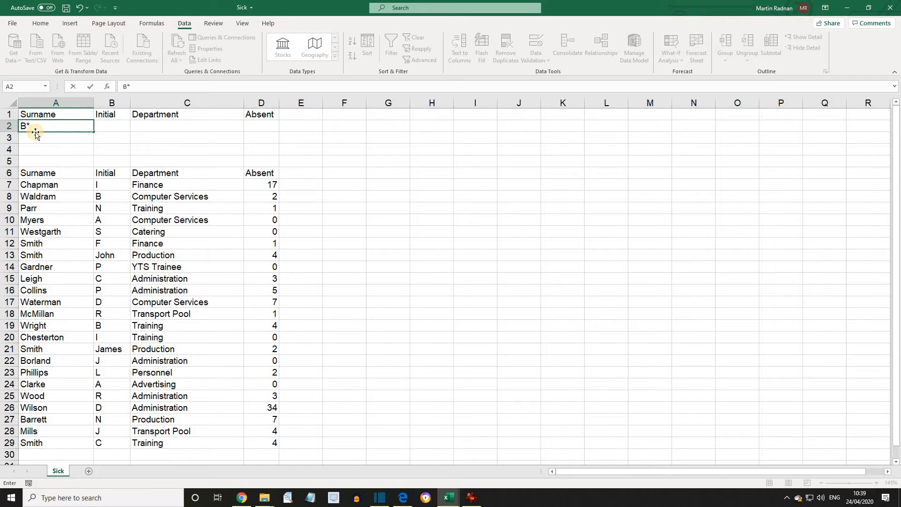
click(257, 127)
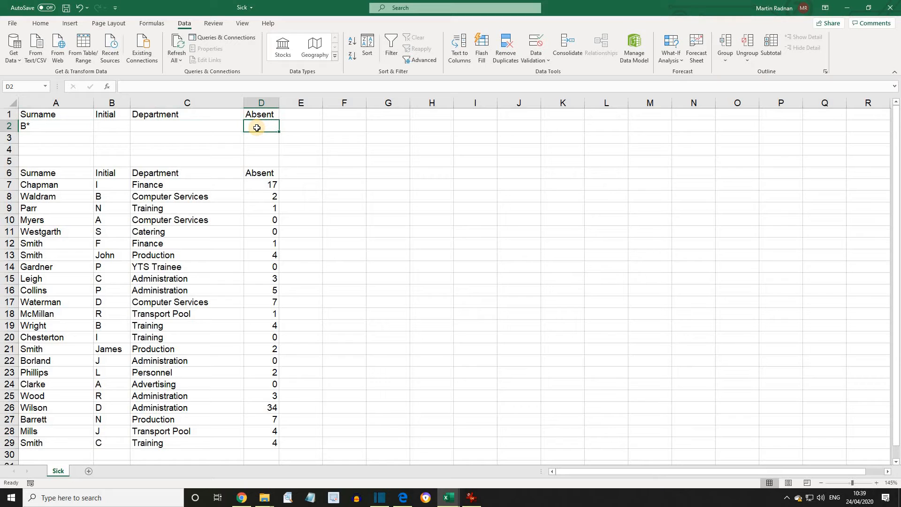
text(>)
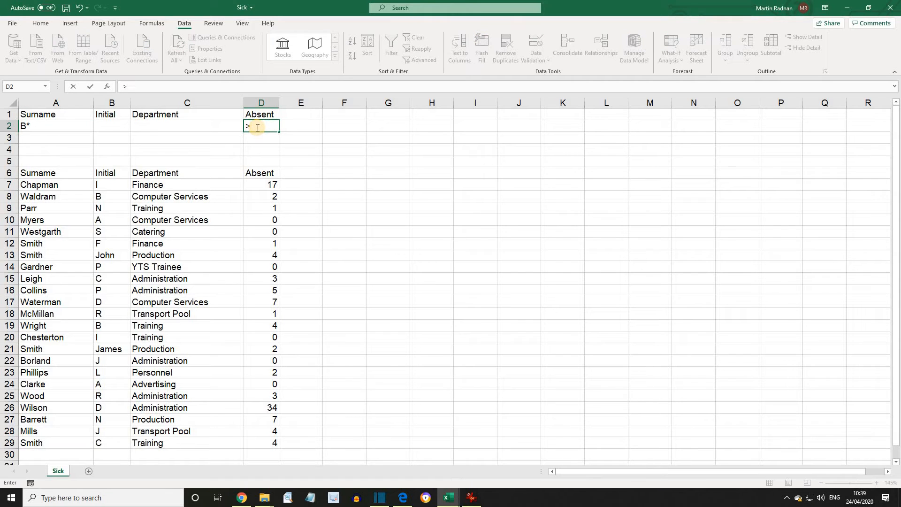
text(0)
key(Return)
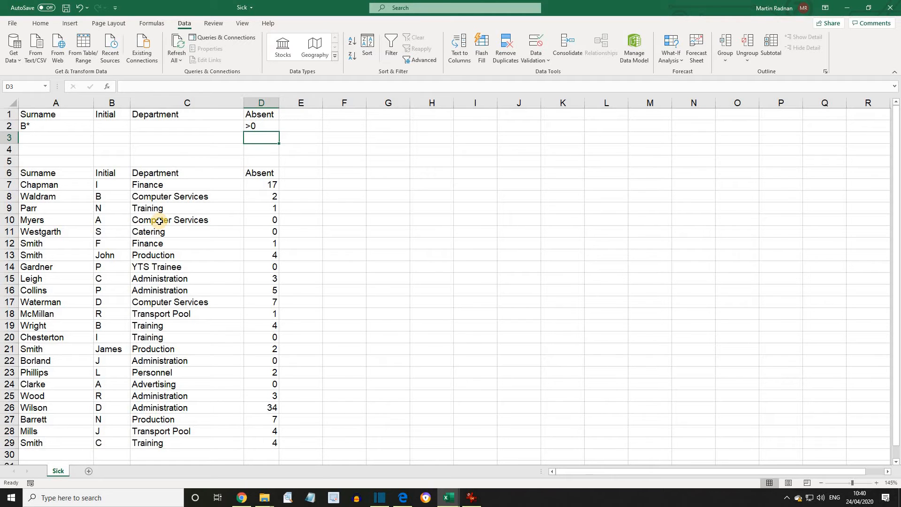
- Reapply the in-place Advanced Filter with criteria A1:D2, leaving only Barrett with 7 days absent
click(159, 221)
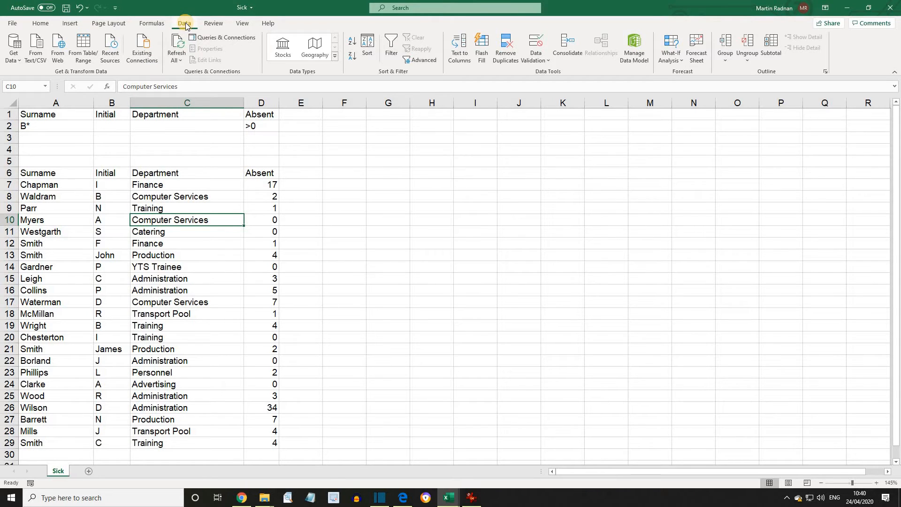
click(422, 61)
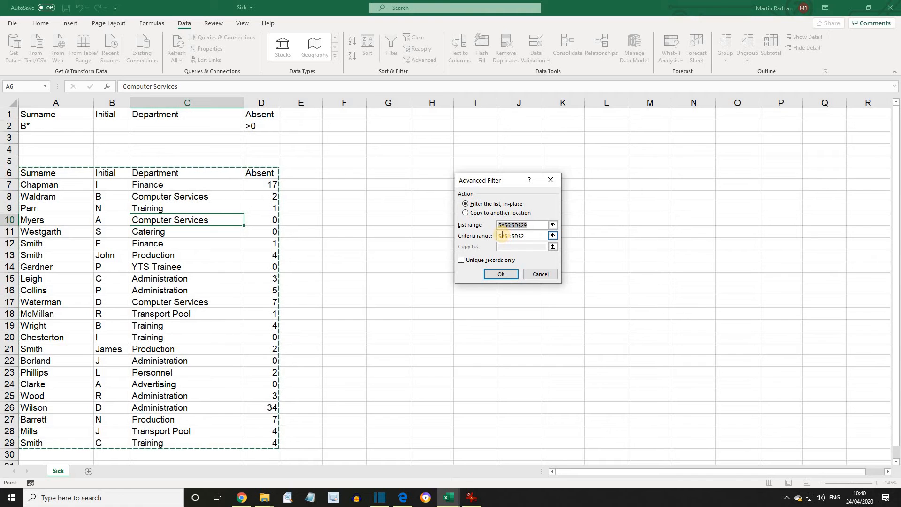
click(526, 236)
click(499, 276)
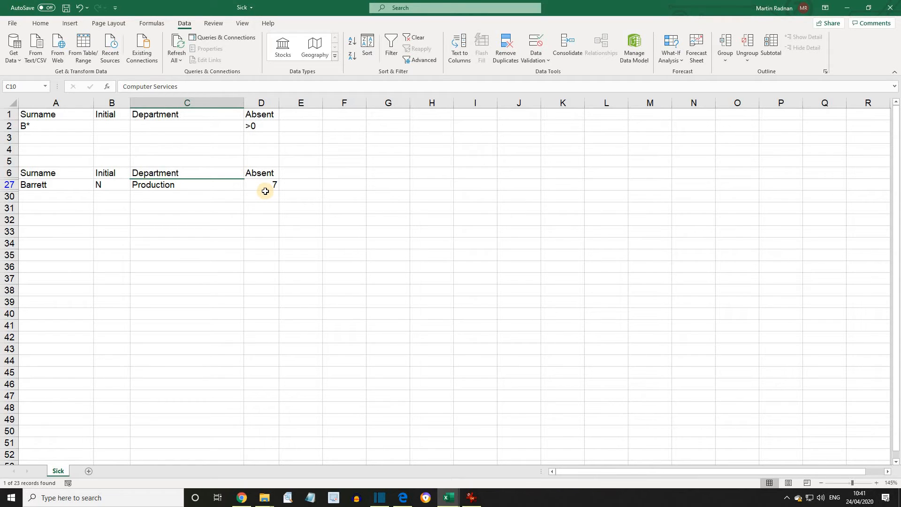
- Clear the filter on the Sick list, then switch to the Invoices workbook at cell A1
click(419, 39)
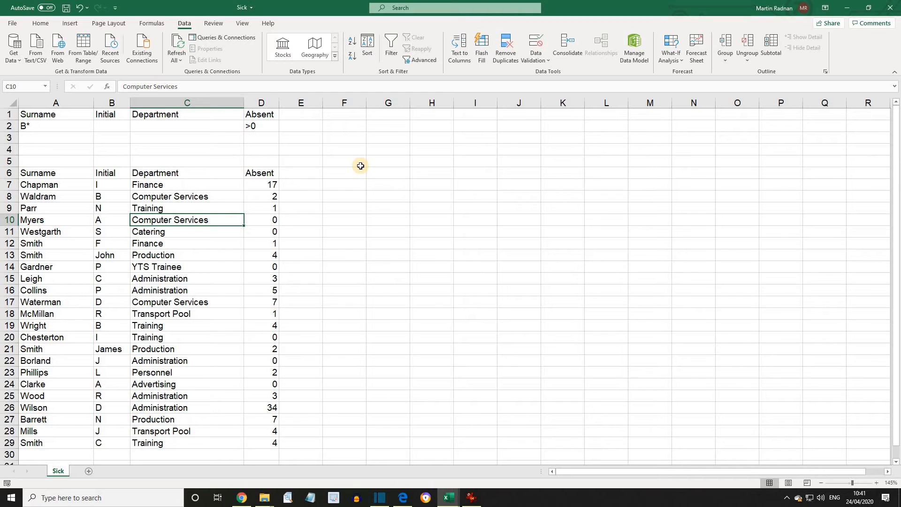
click(448, 497)
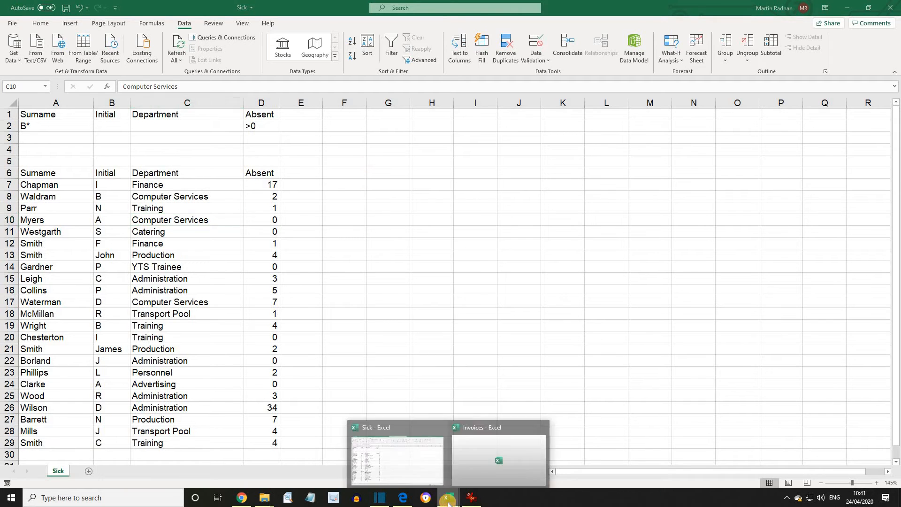
click(487, 463)
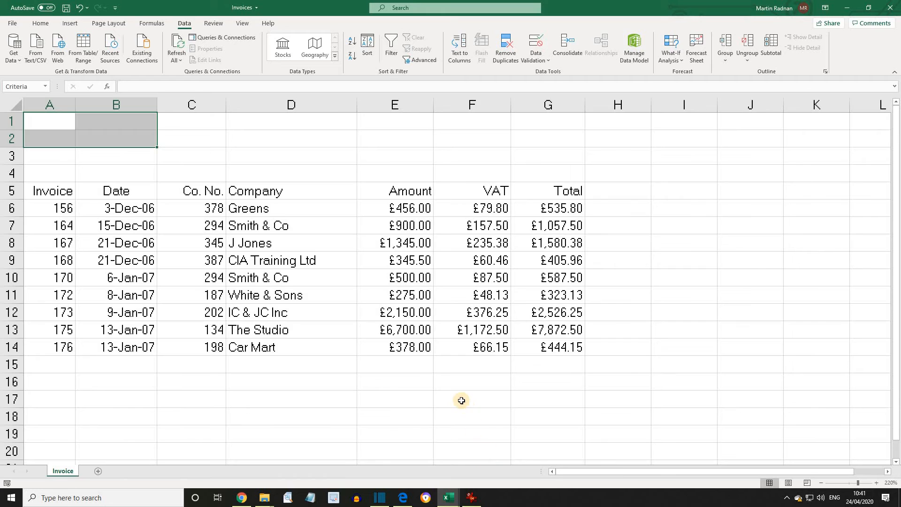
key(ctrl+Home)
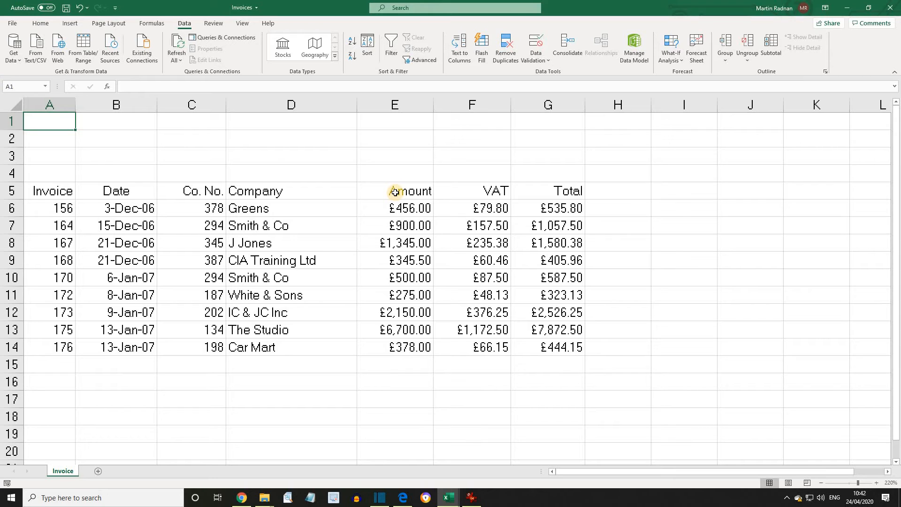
- Copy the Invoice heading from A5 to A1 and the Amount heading from E5 to B1
click(54, 191)
right_click(55, 192)
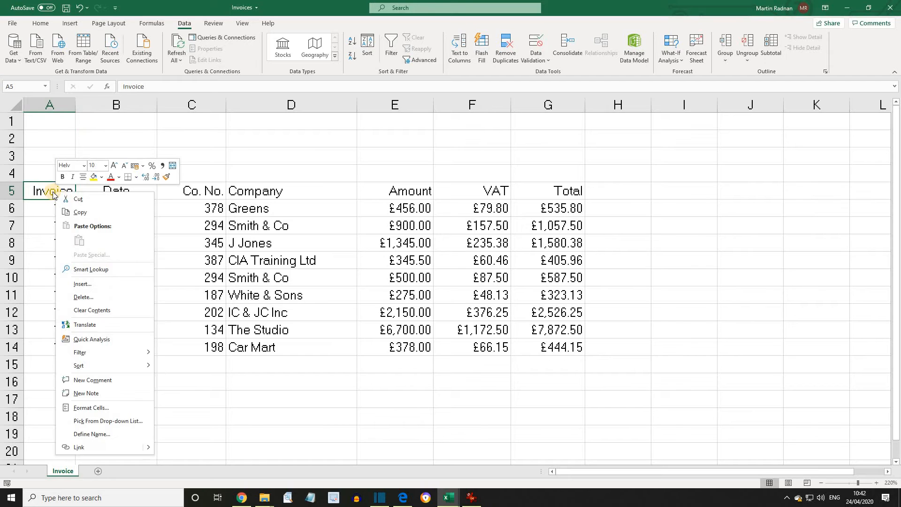
click(79, 214)
click(48, 123)
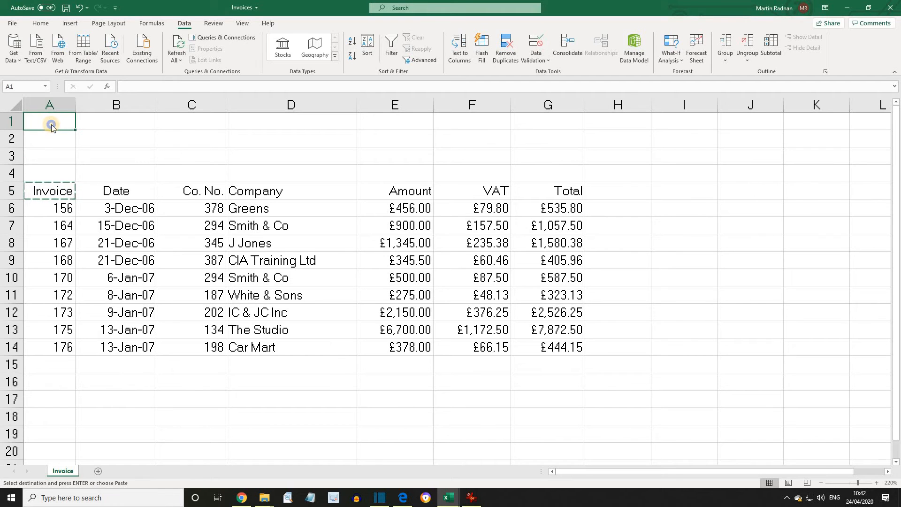
right_click(49, 123)
click(77, 172)
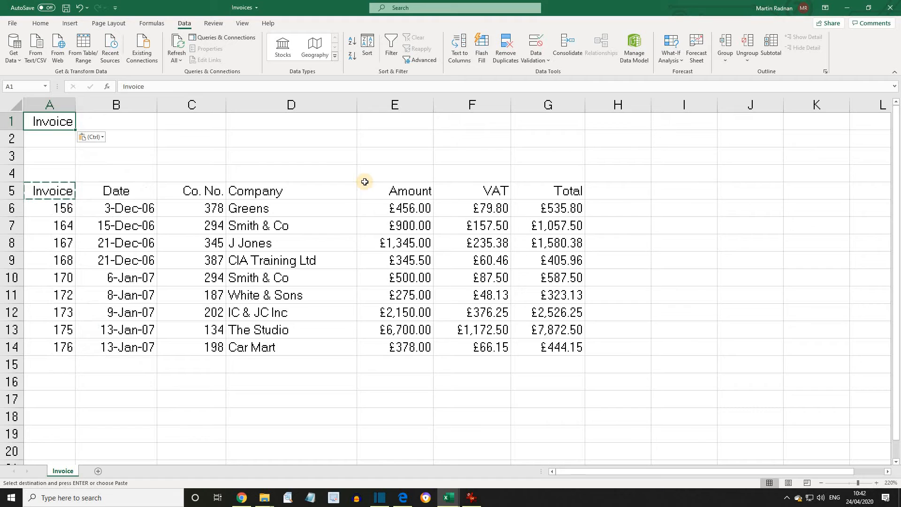
click(393, 191)
right_click(392, 191)
click(423, 211)
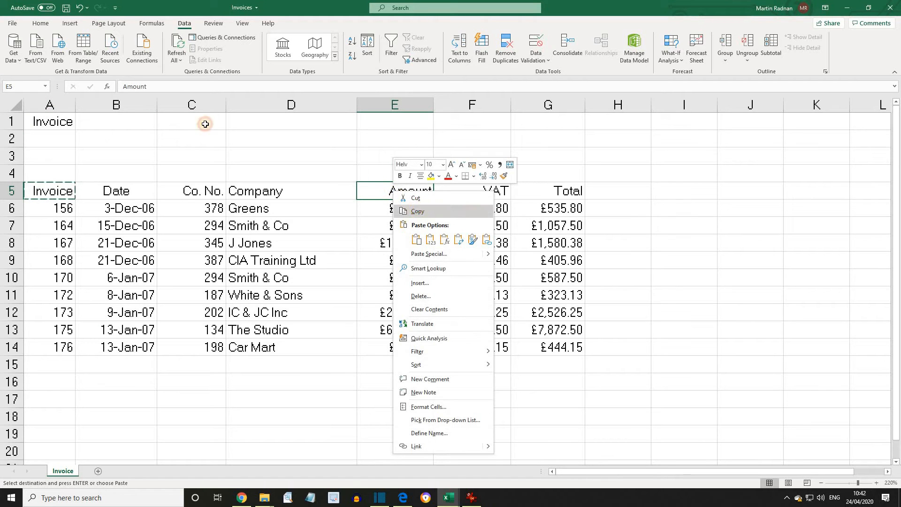
click(100, 123)
right_click(100, 123)
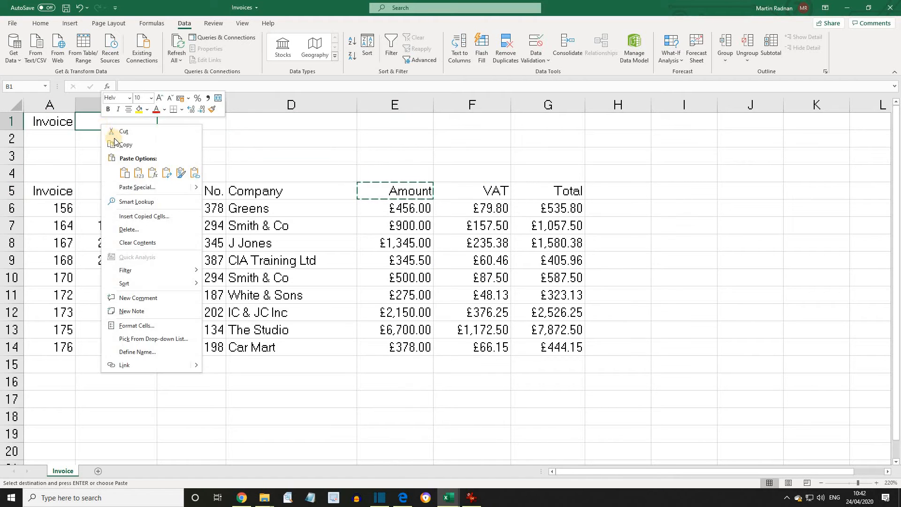
click(126, 172)
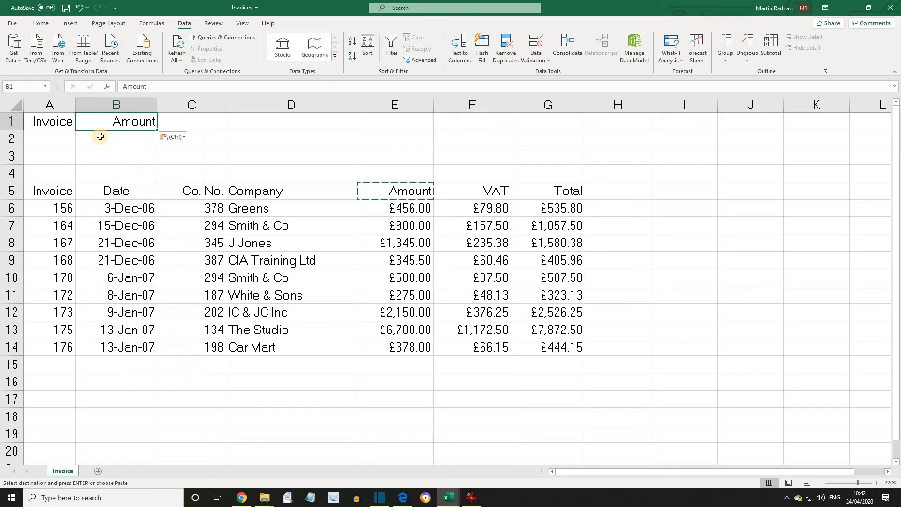
- Enter <170 under Invoice in A2 and >1000 under Amount in B2
click(53, 141)
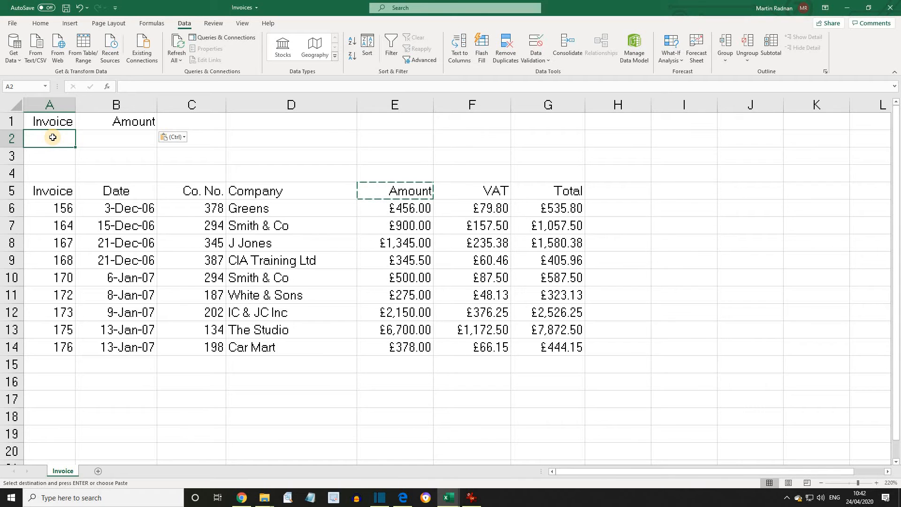
click(53, 137)
text(<1)
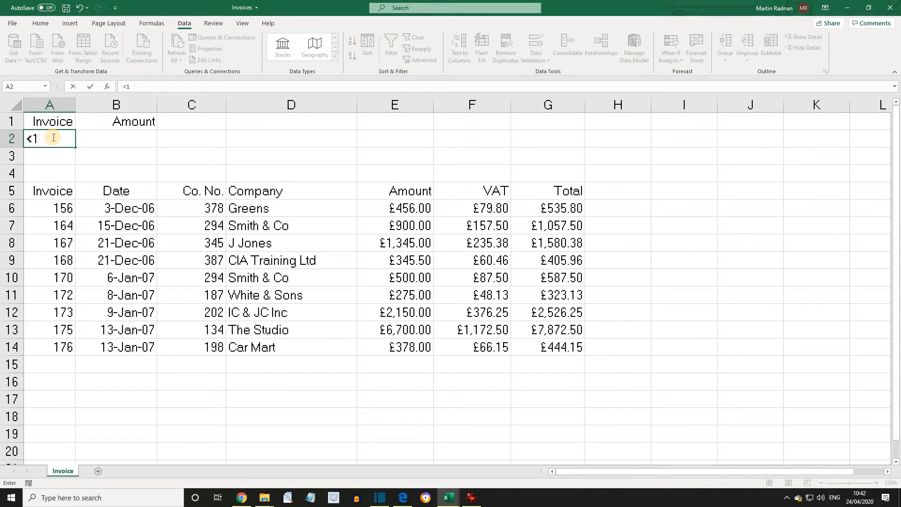
text(70)
click(125, 139)
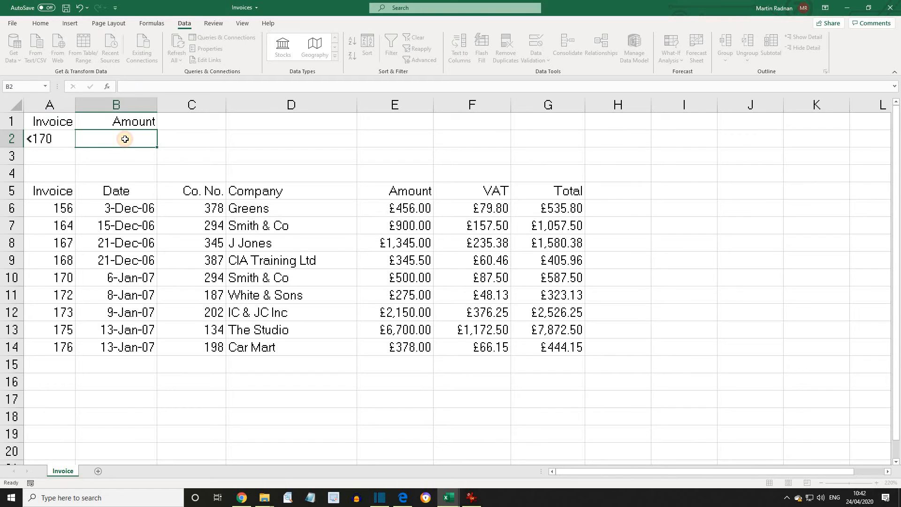
text(>1000)
key(Return)
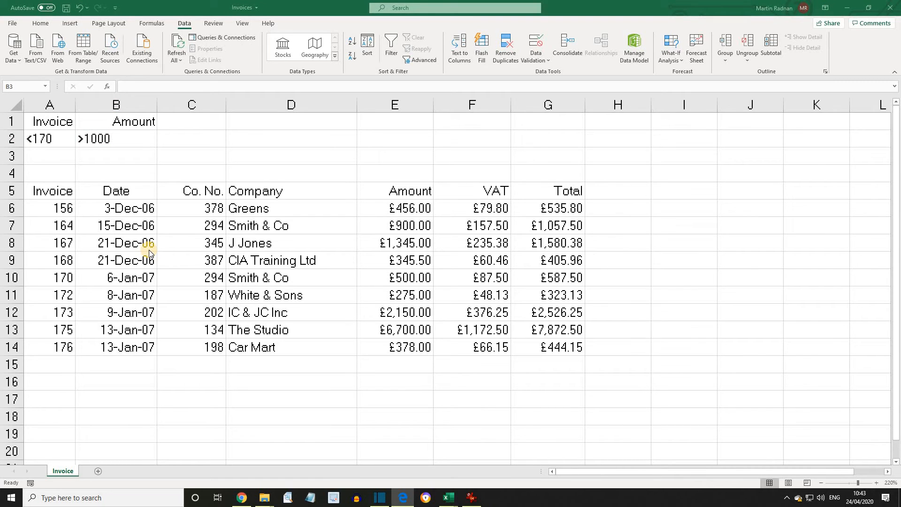
click(248, 243)
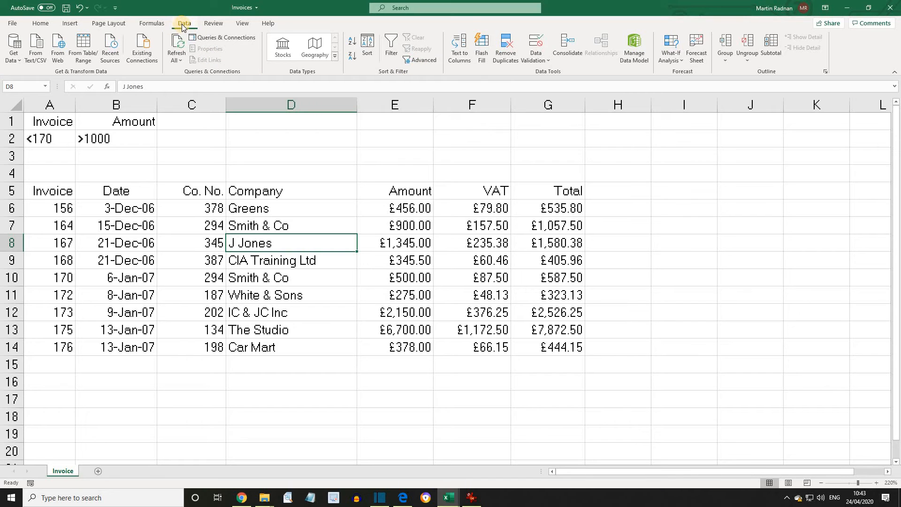
- Apply an in-place Advanced Filter with criteria range A1:B2, leaving only invoice 167
click(417, 62)
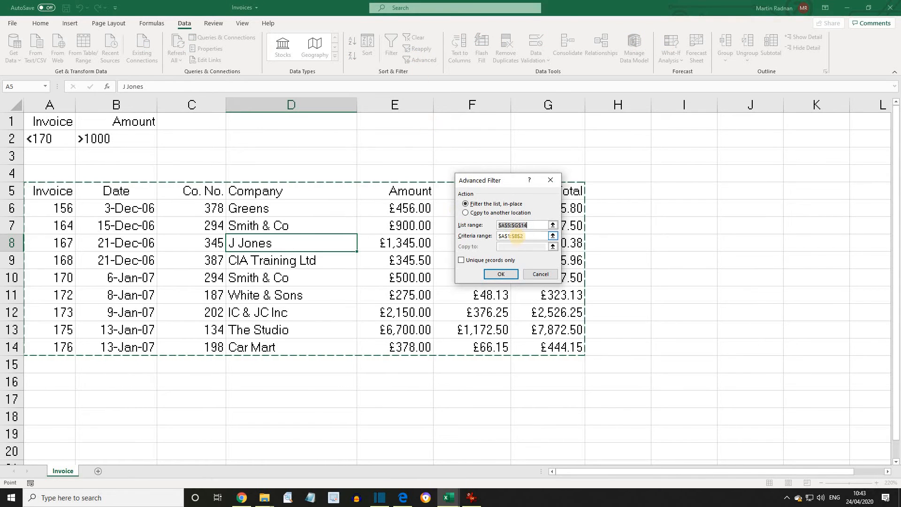
drag(526, 236, 489, 238)
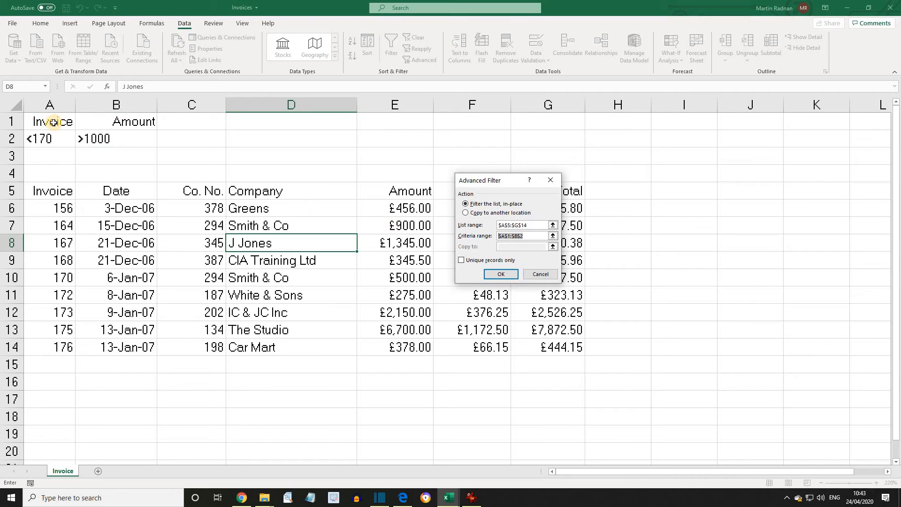
drag(53, 122, 125, 139)
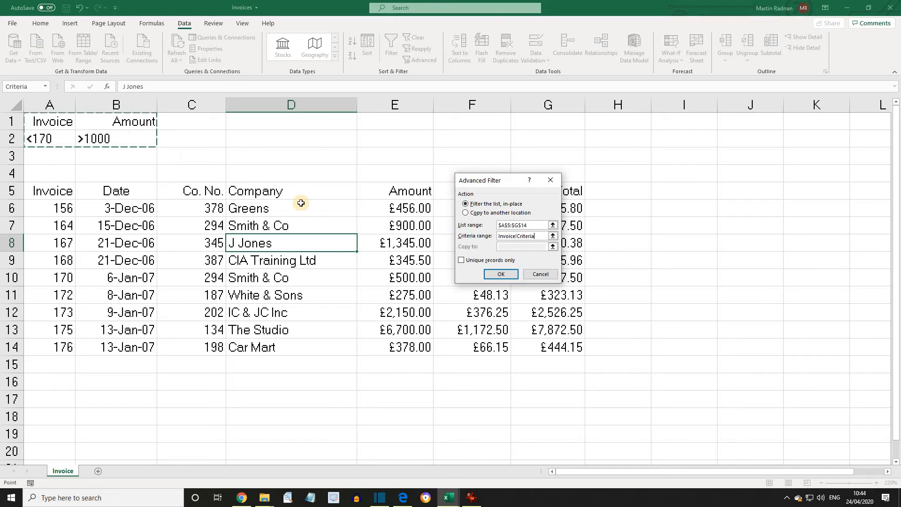
click(498, 274)
click(504, 273)
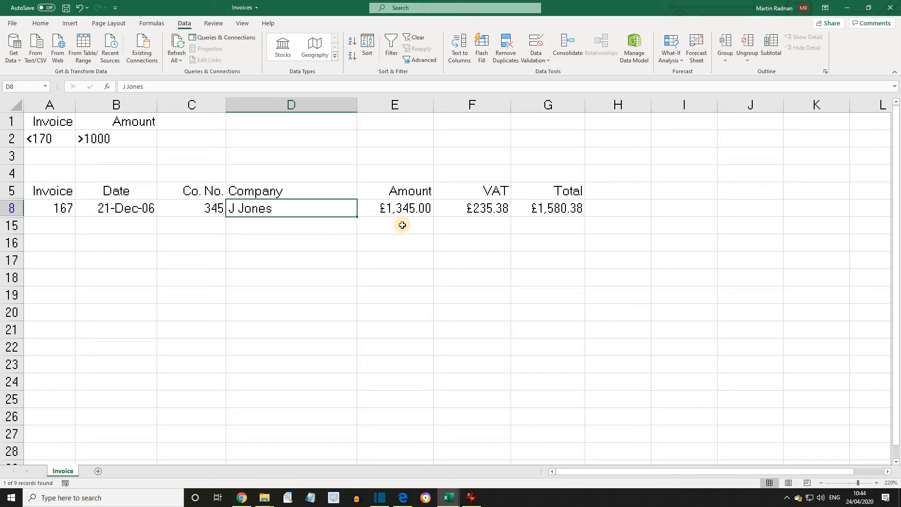
- Use Data > Clear to remove the filter and show all nine invoices in rows 6–14
click(418, 39)
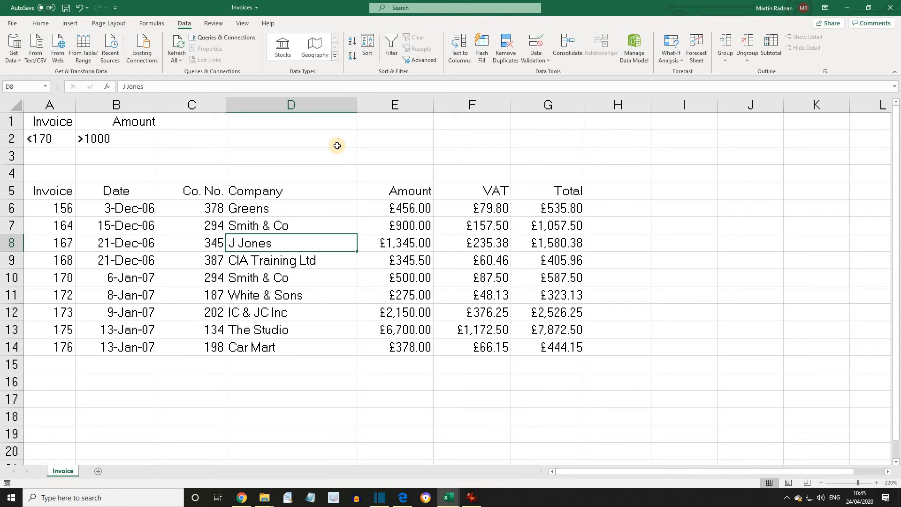
- Erase the old criteria in A1:B2 and enter new headings Date in A1 and Total in B1
drag(136, 142, 43, 121)
key(Delete)
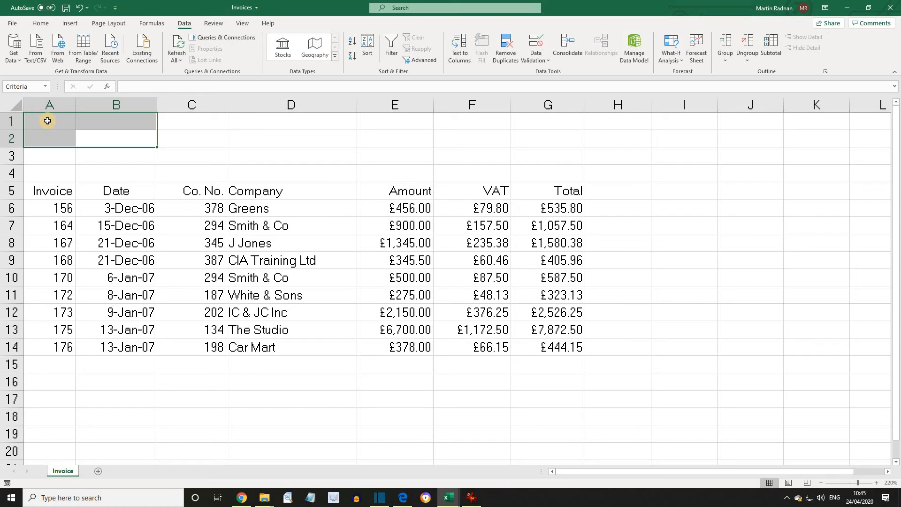
click(49, 122)
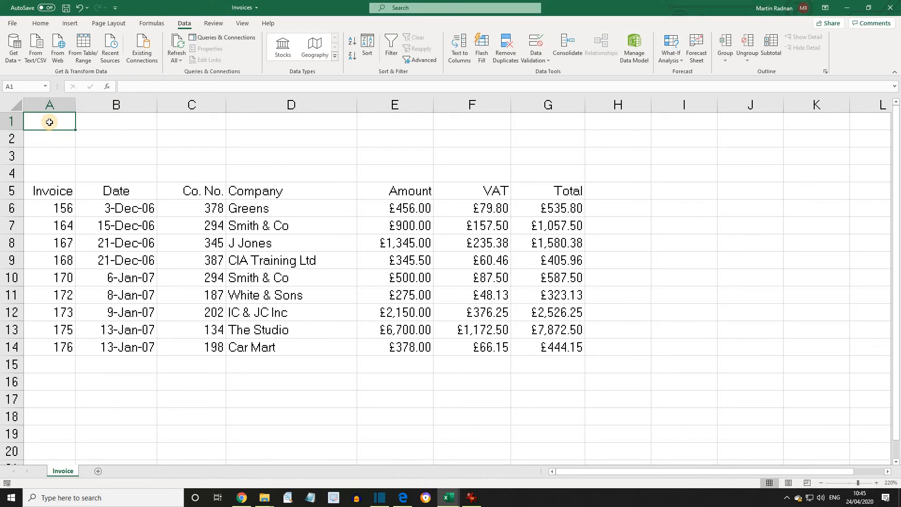
text(Date)
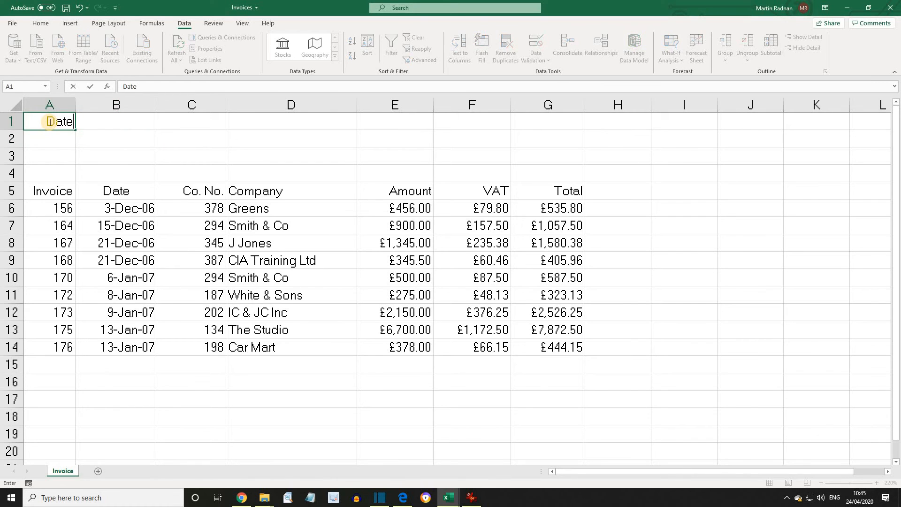
click(126, 126)
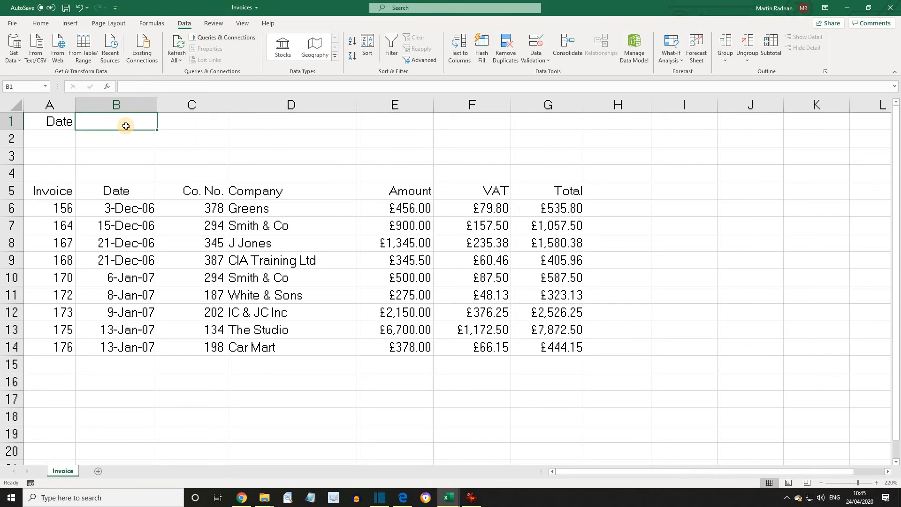
text(Total)
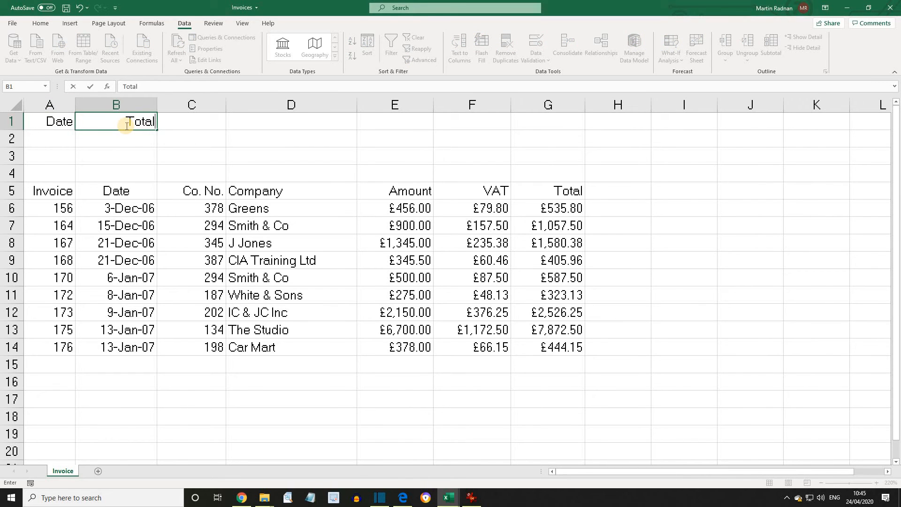
- Enter <1/1/07 under Date in A2 and >750 under Total in B3
click(56, 140)
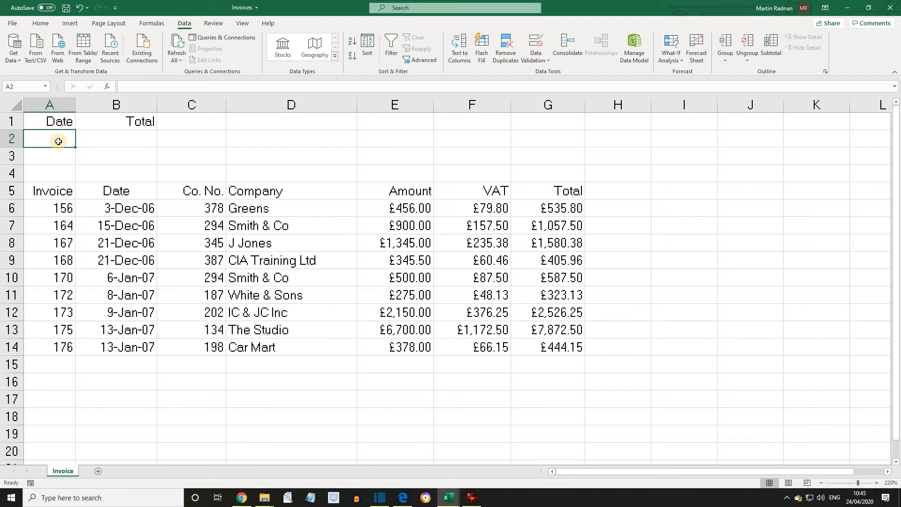
text(<)
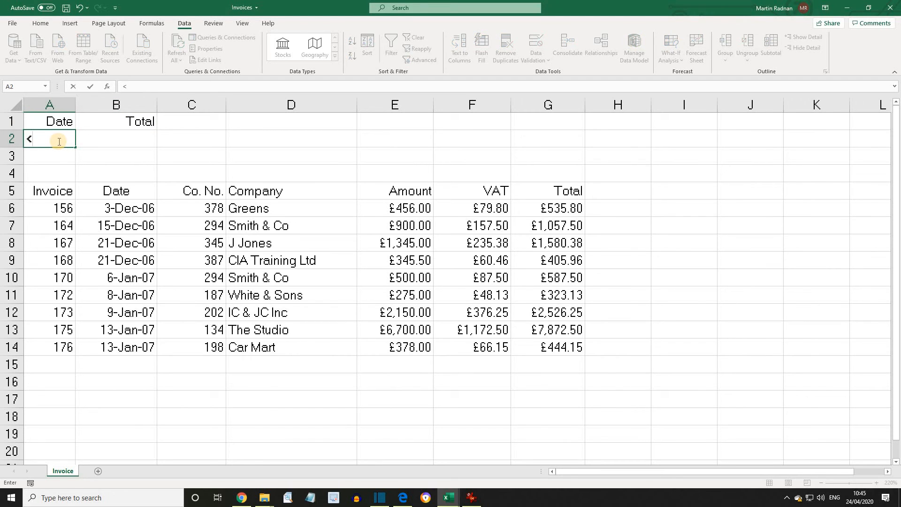
text(1/1/07)
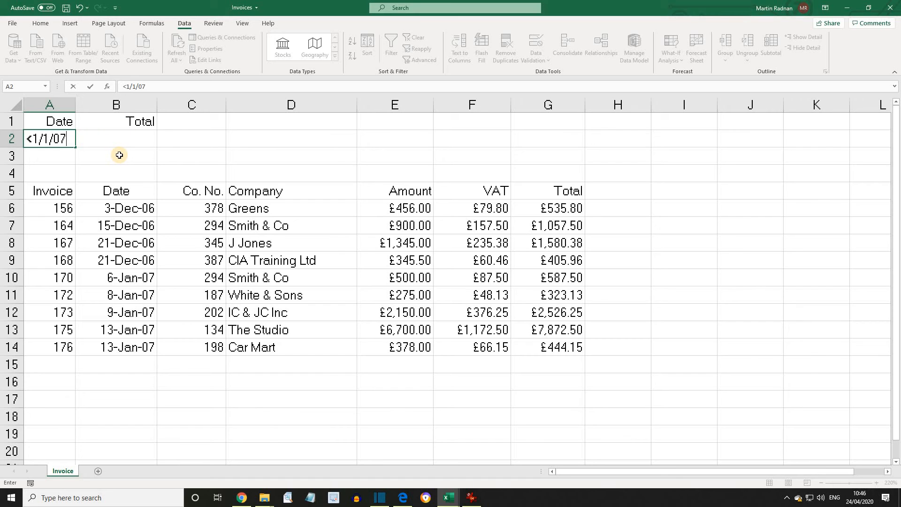
click(119, 155)
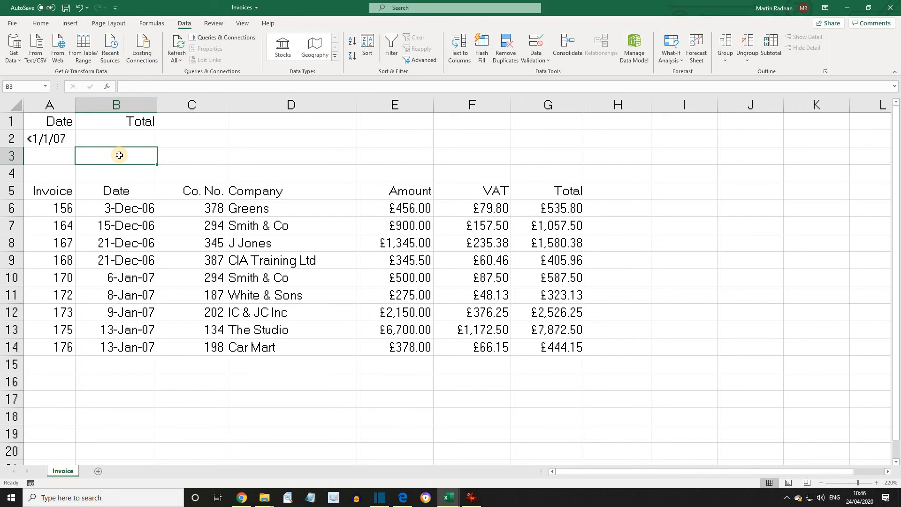
text(>)
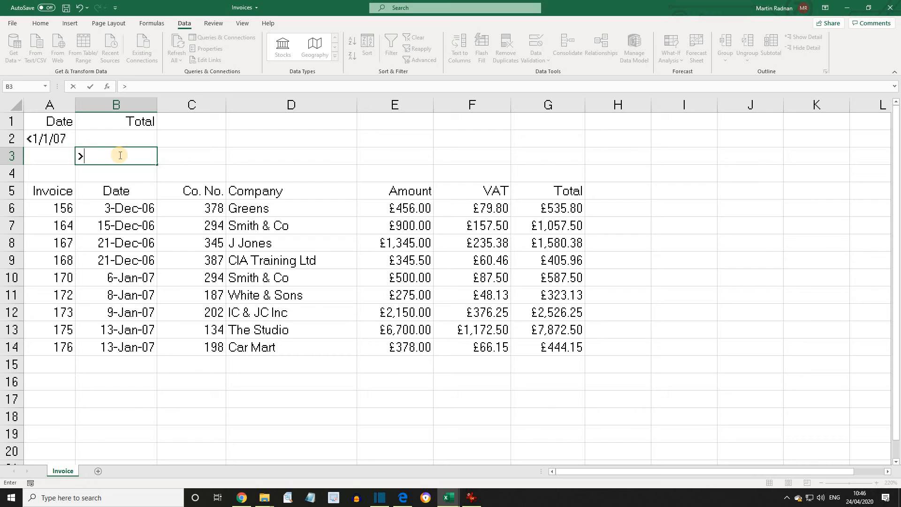
text(750)
click(189, 145)
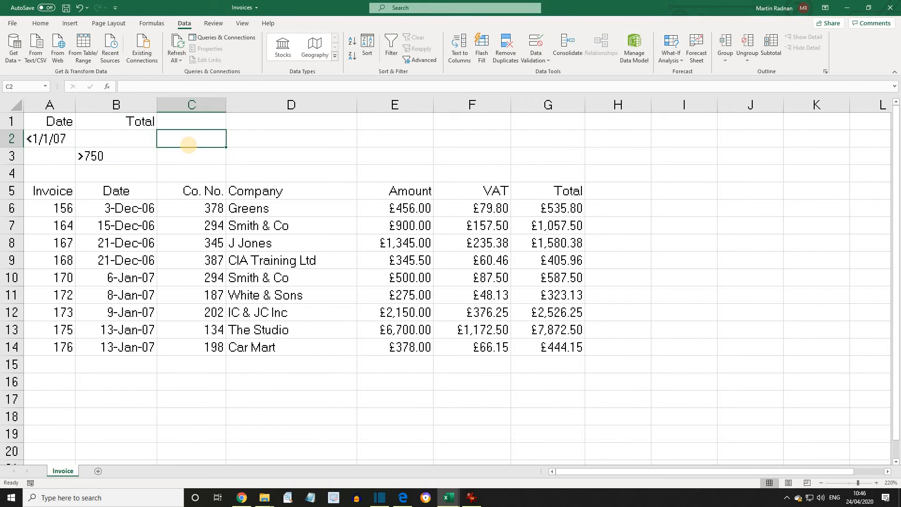
click(243, 245)
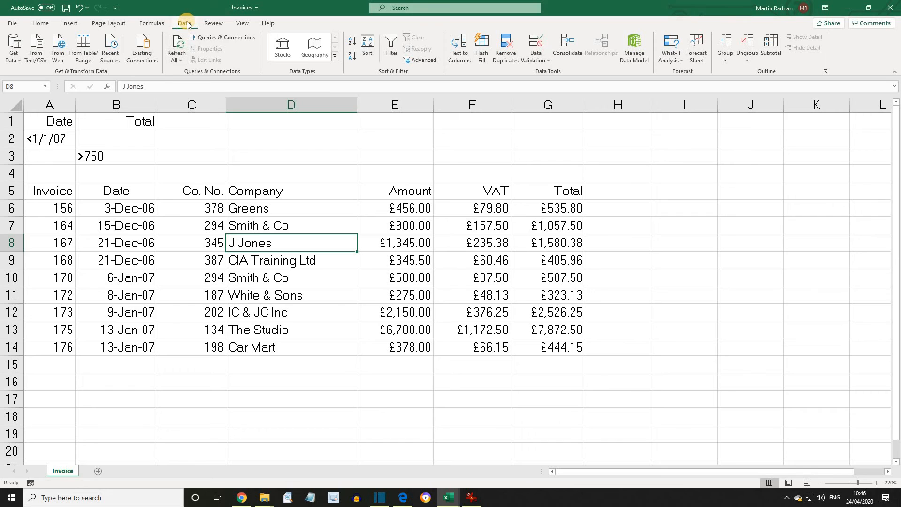
- Run Advanced Filter in place with criteria range A1:B3, leaving 6 of 9 invoices shown
click(421, 61)
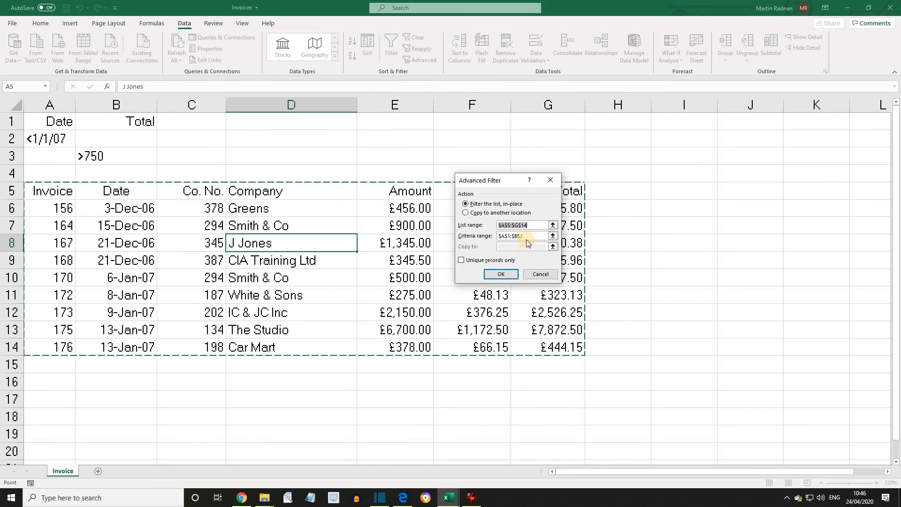
drag(526, 237, 497, 236)
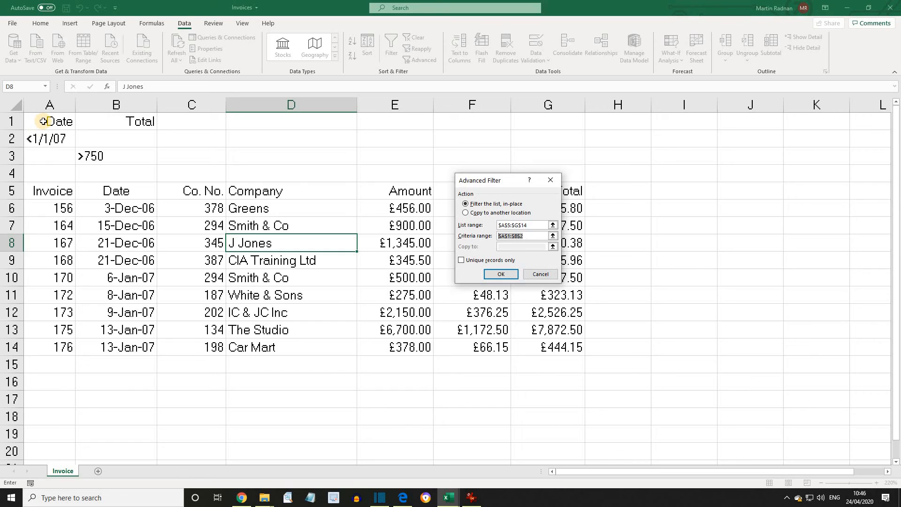
drag(44, 121, 123, 163)
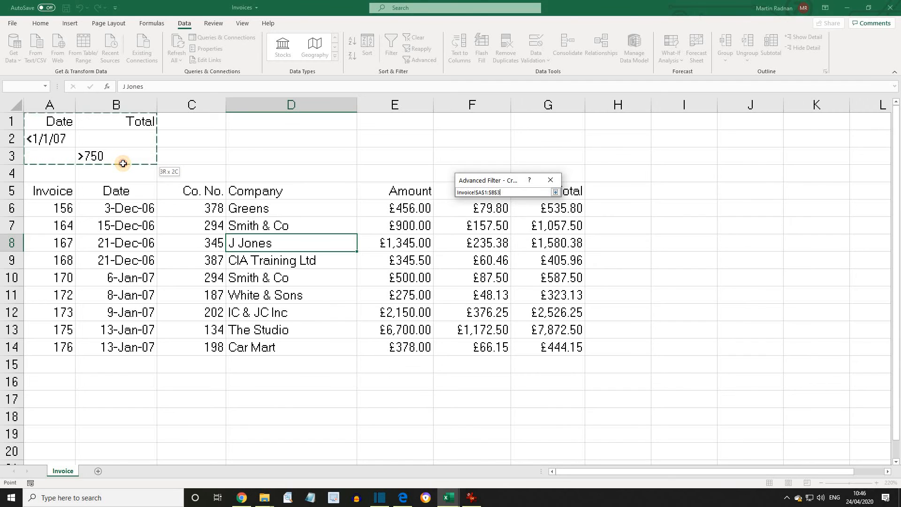
key(Return)
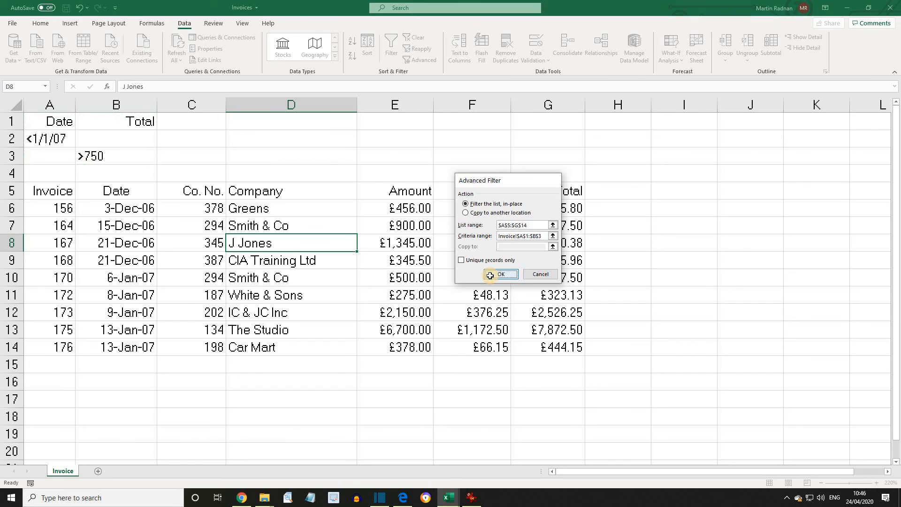
click(490, 275)
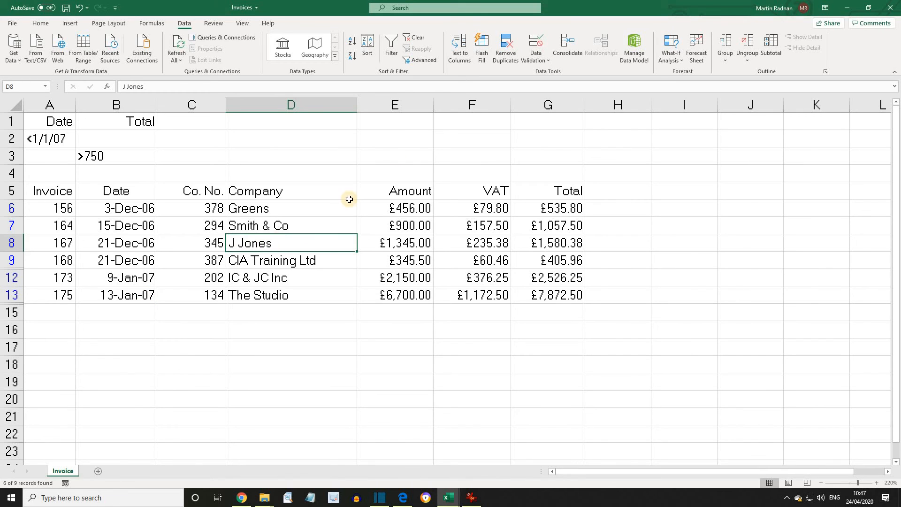
- Clear the filter so all nine invoices show, and delete the criteria in A1:B3
click(421, 41)
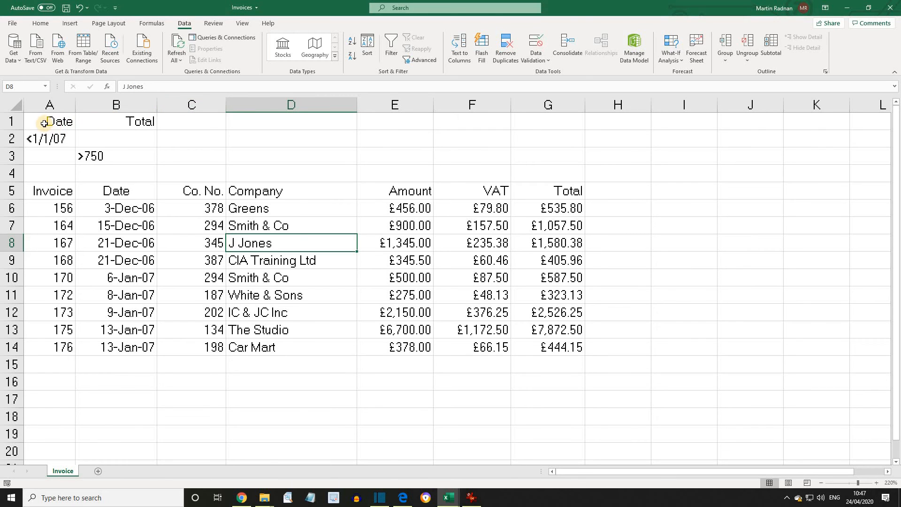
drag(44, 122, 129, 160)
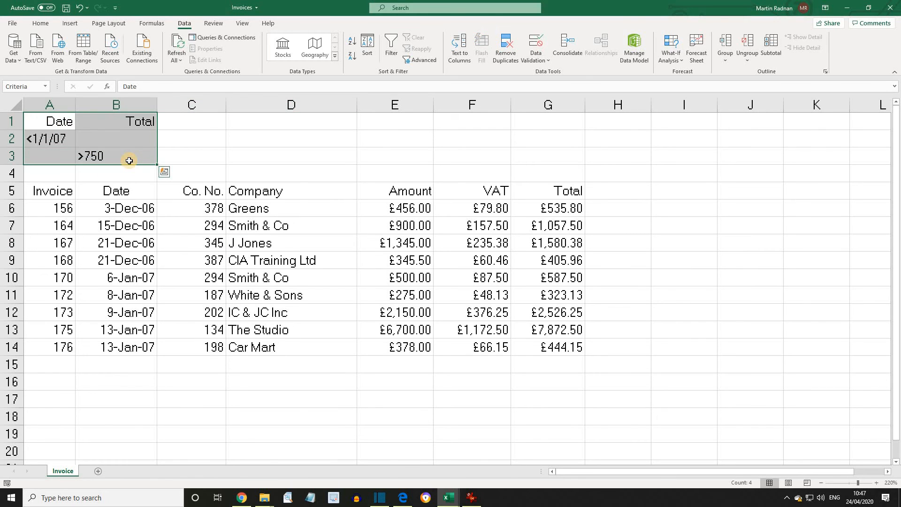
key(Delete)
click(69, 127)
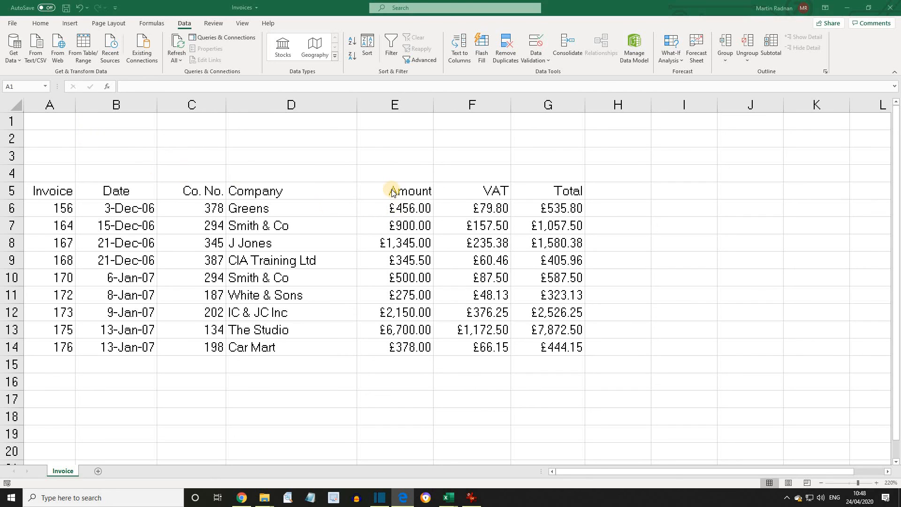
- Copy the Amount heading from E5 into cells A1 and B1
click(394, 190)
key(ctrl+c)
click(50, 124)
right_click(52, 123)
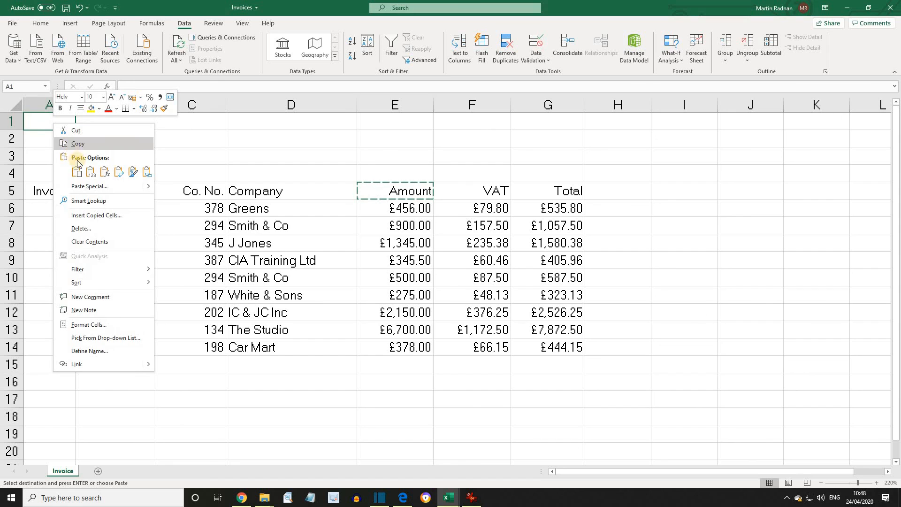
click(77, 173)
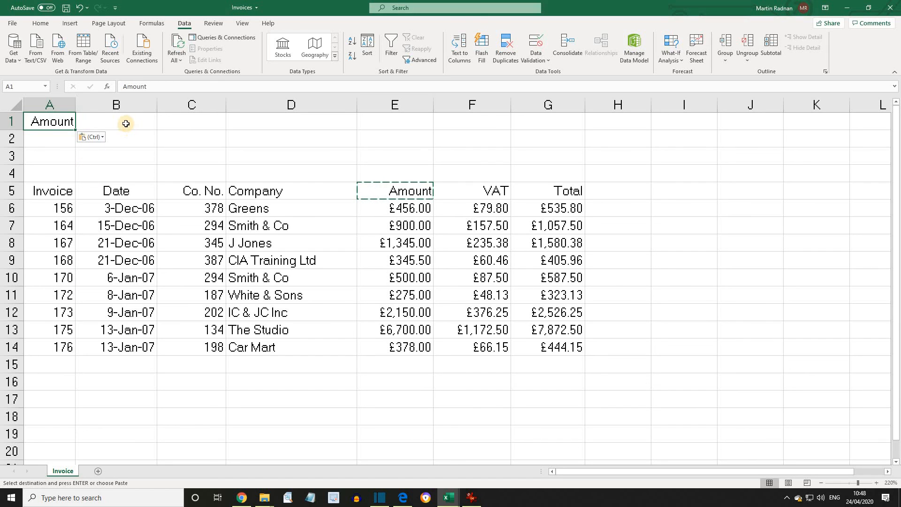
click(126, 123)
right_click(126, 123)
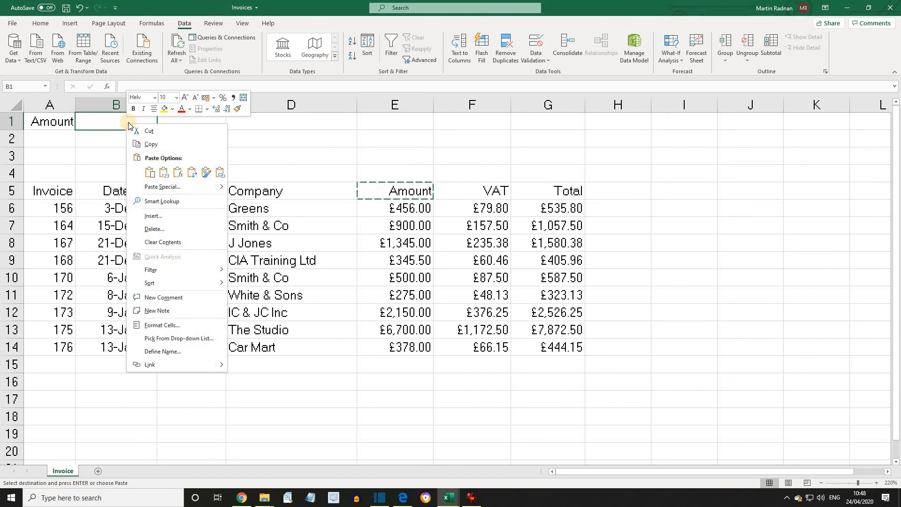
click(150, 172)
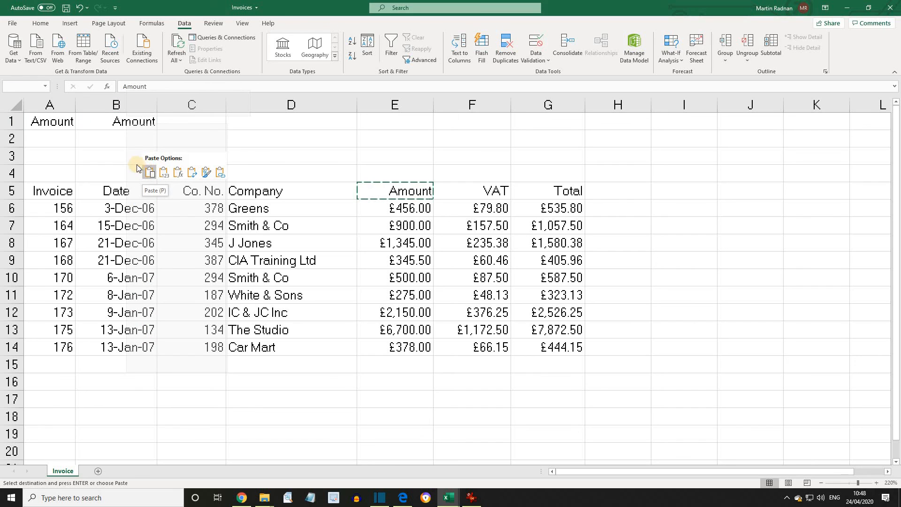
- Enter the criteria >300 in A2 and <500 in B2
click(54, 138)
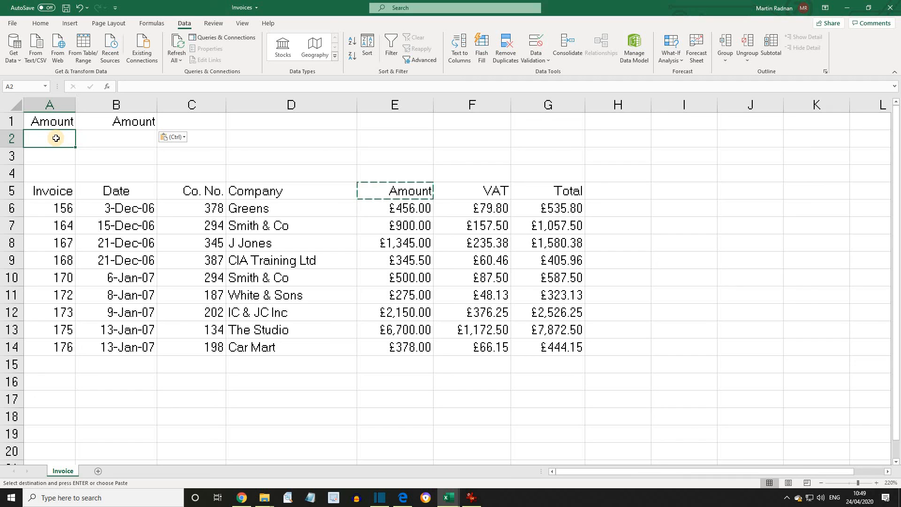
text(>300)
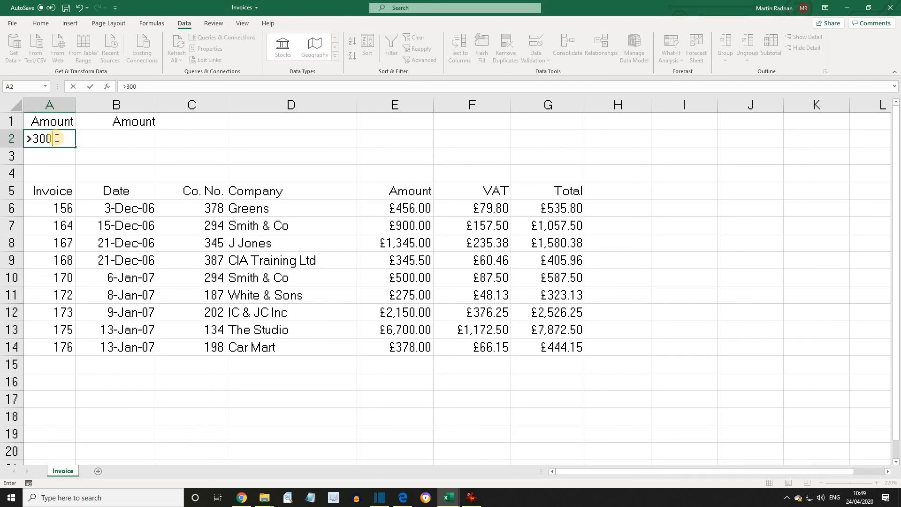
click(121, 140)
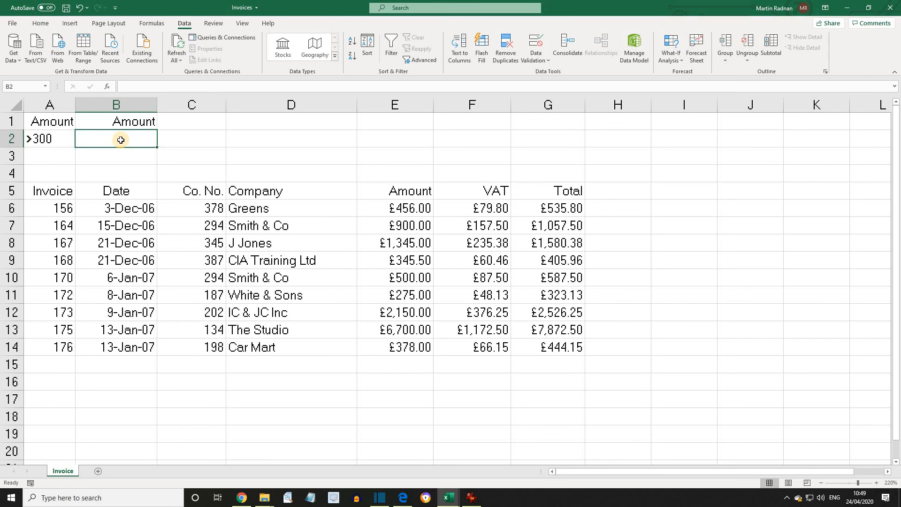
text(<500)
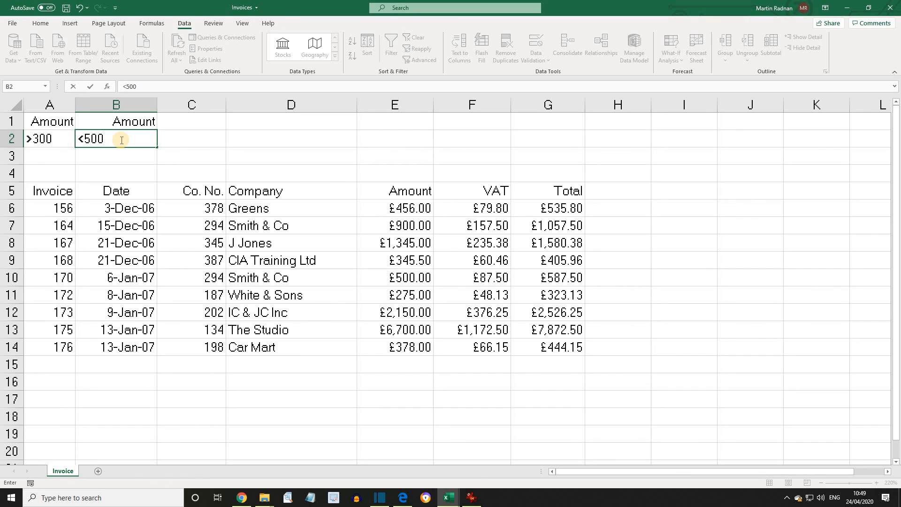
click(261, 226)
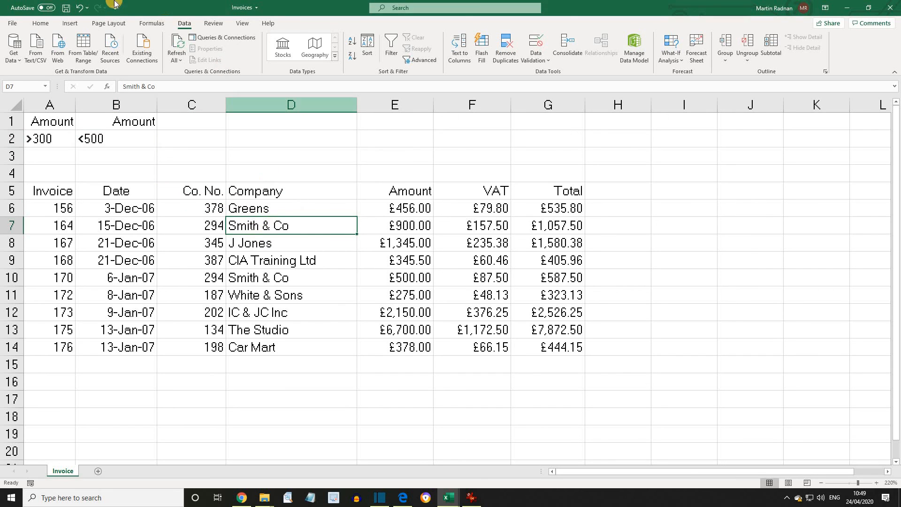
- Advanced-filter the invoices with criteria range A1:B2 to show Amounts between 300 and 500
click(429, 62)
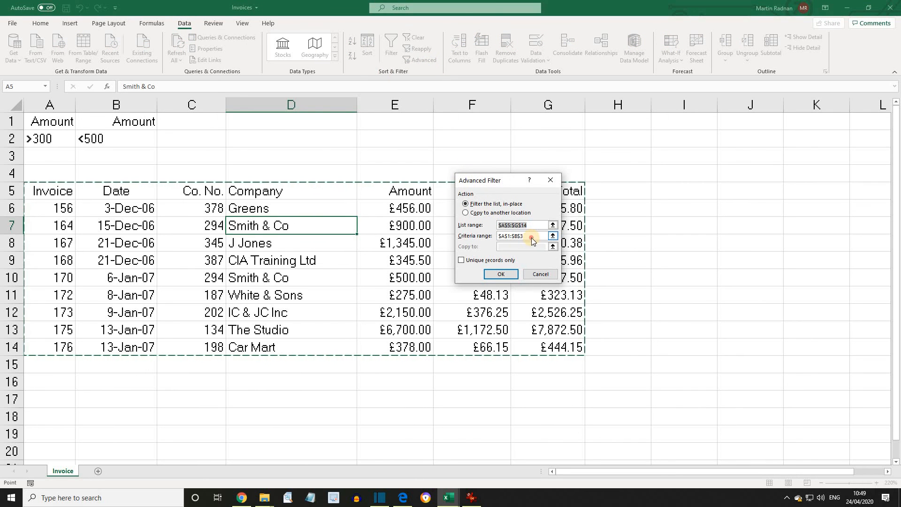
drag(532, 235, 498, 239)
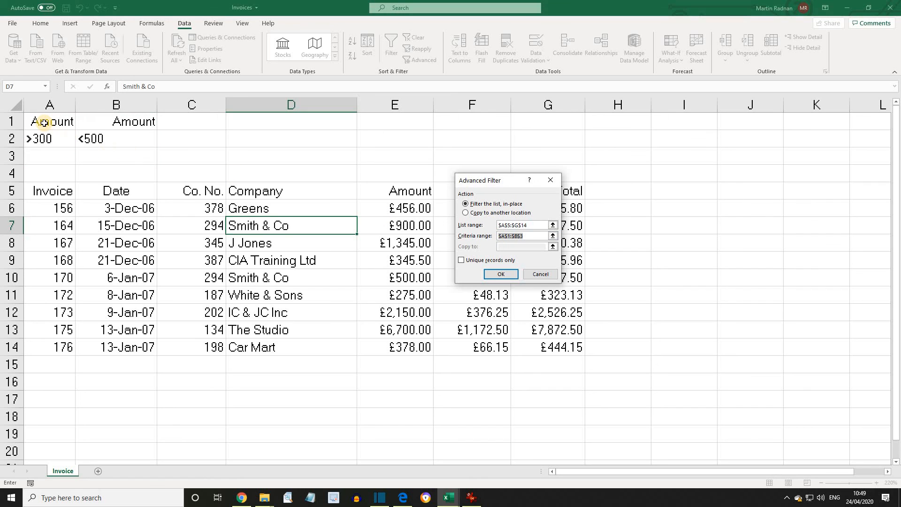
drag(48, 123, 131, 141)
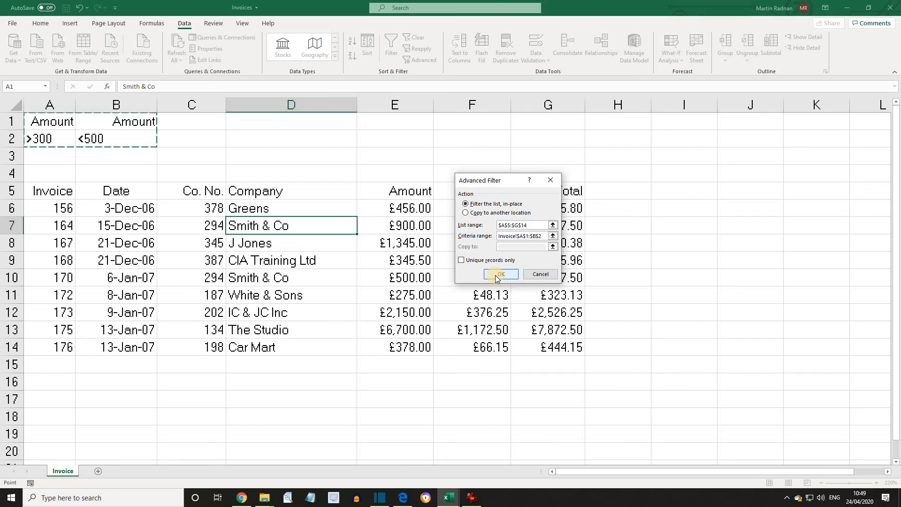
click(500, 275)
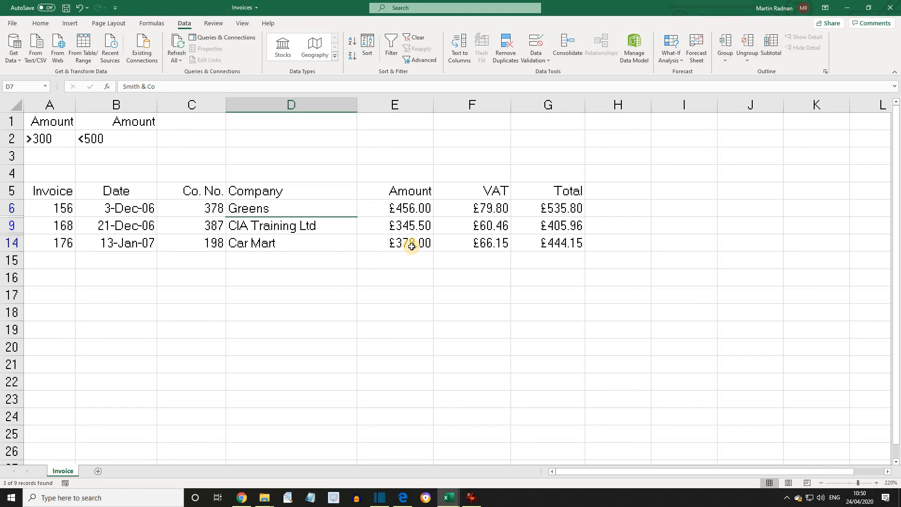
- Clear the filter to show all invoices and delete the criteria in A1:B2
click(415, 41)
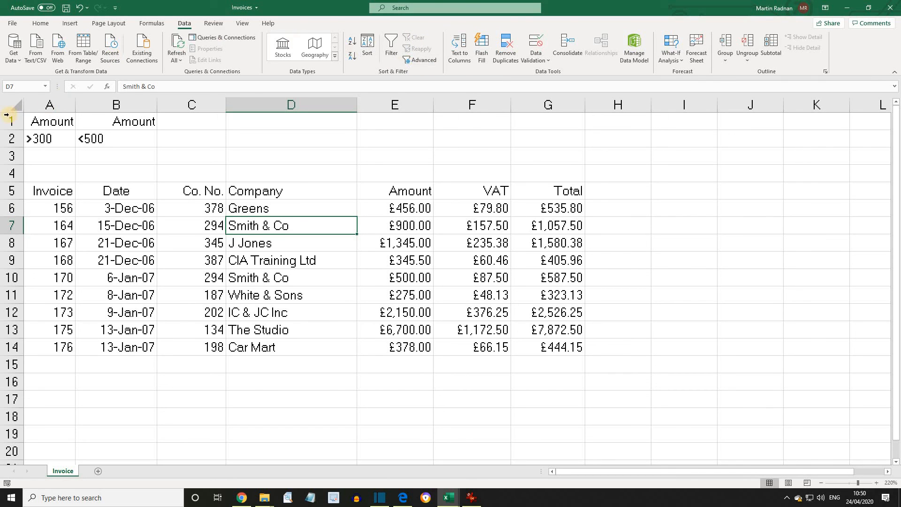
drag(47, 122, 110, 140)
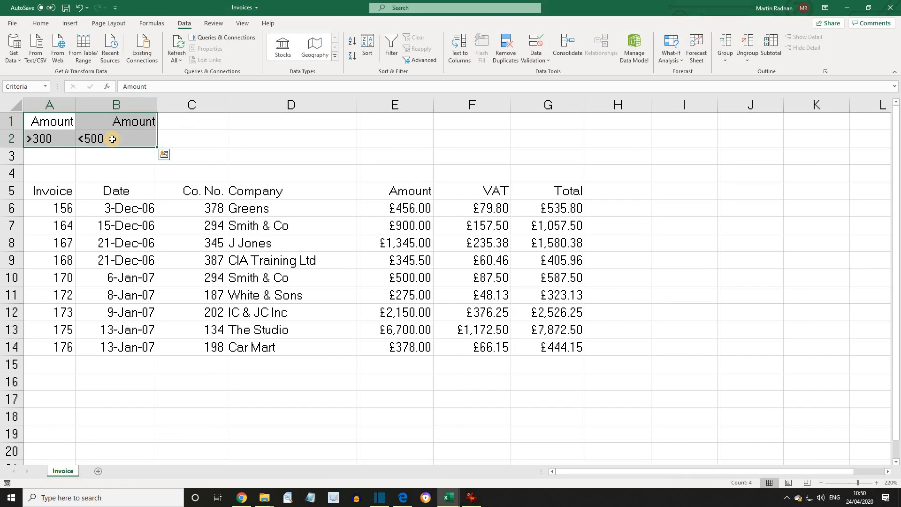
key(Delete)
click(72, 125)
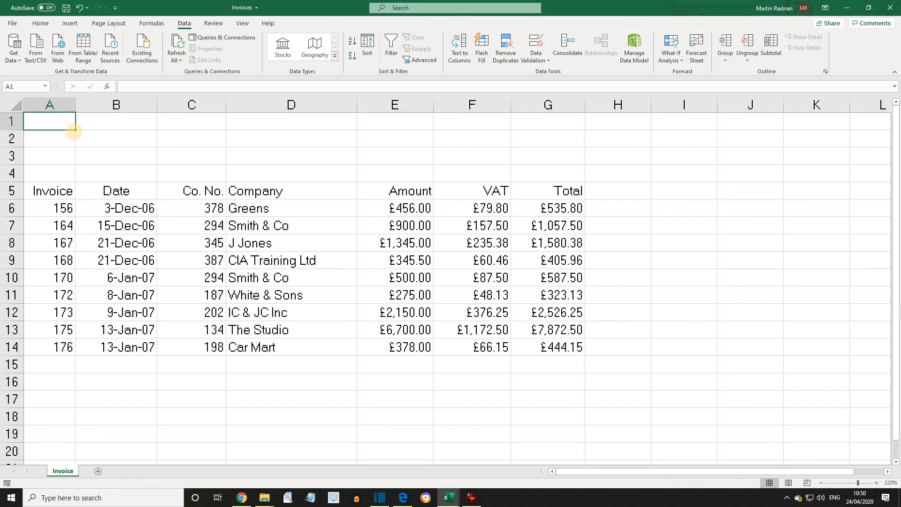